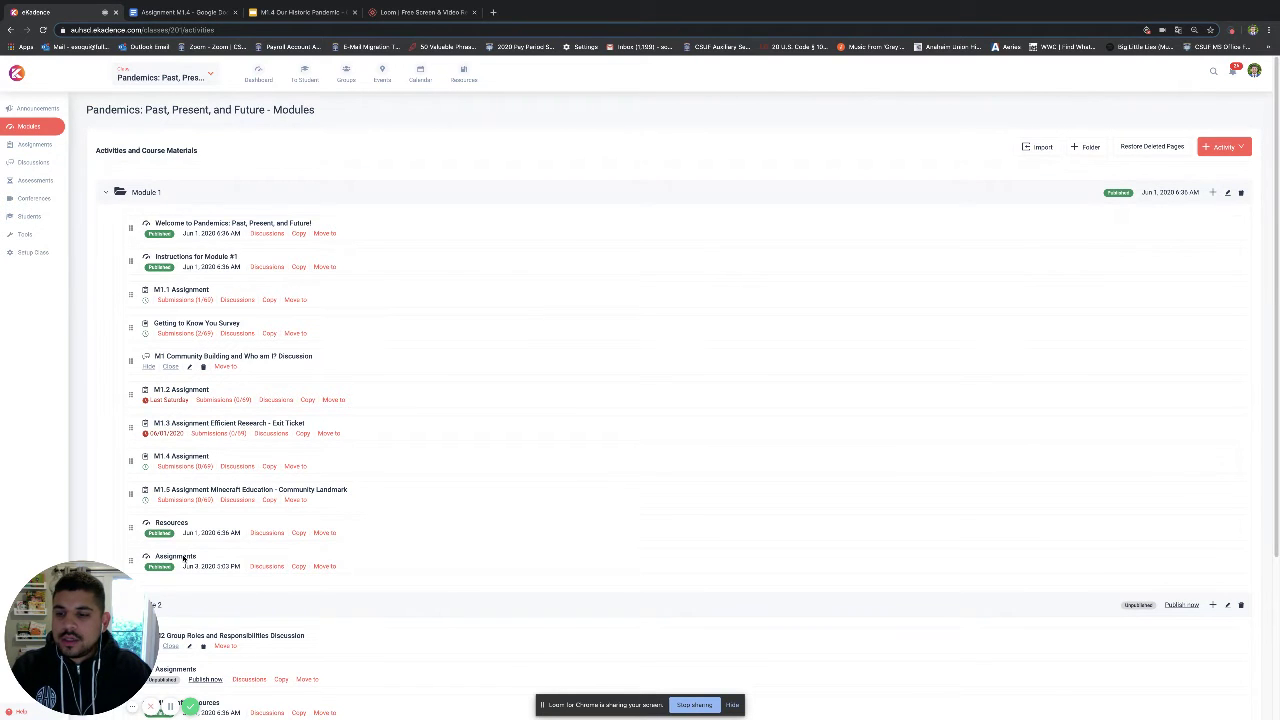
Open the Assignments page under Module 1 in eKadence.
click(172, 557)
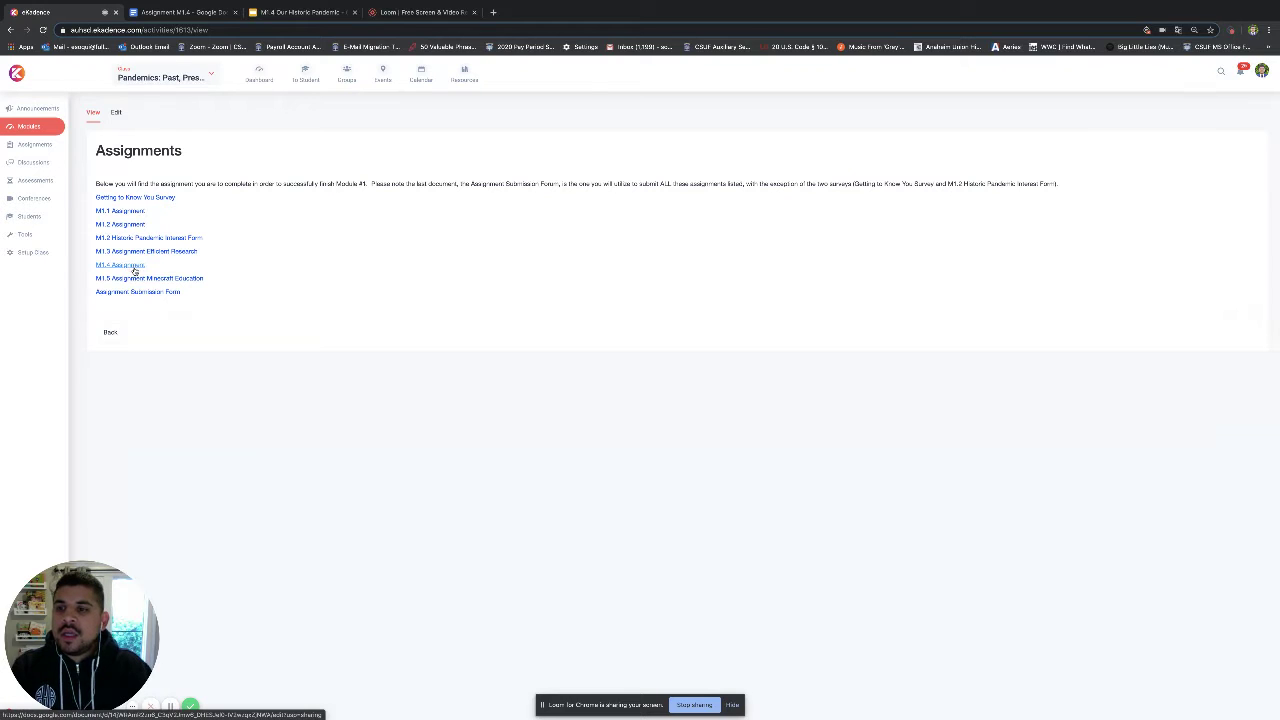
Switch to the Assignment M1.4 document and review its instructions at the top.
click(180, 12)
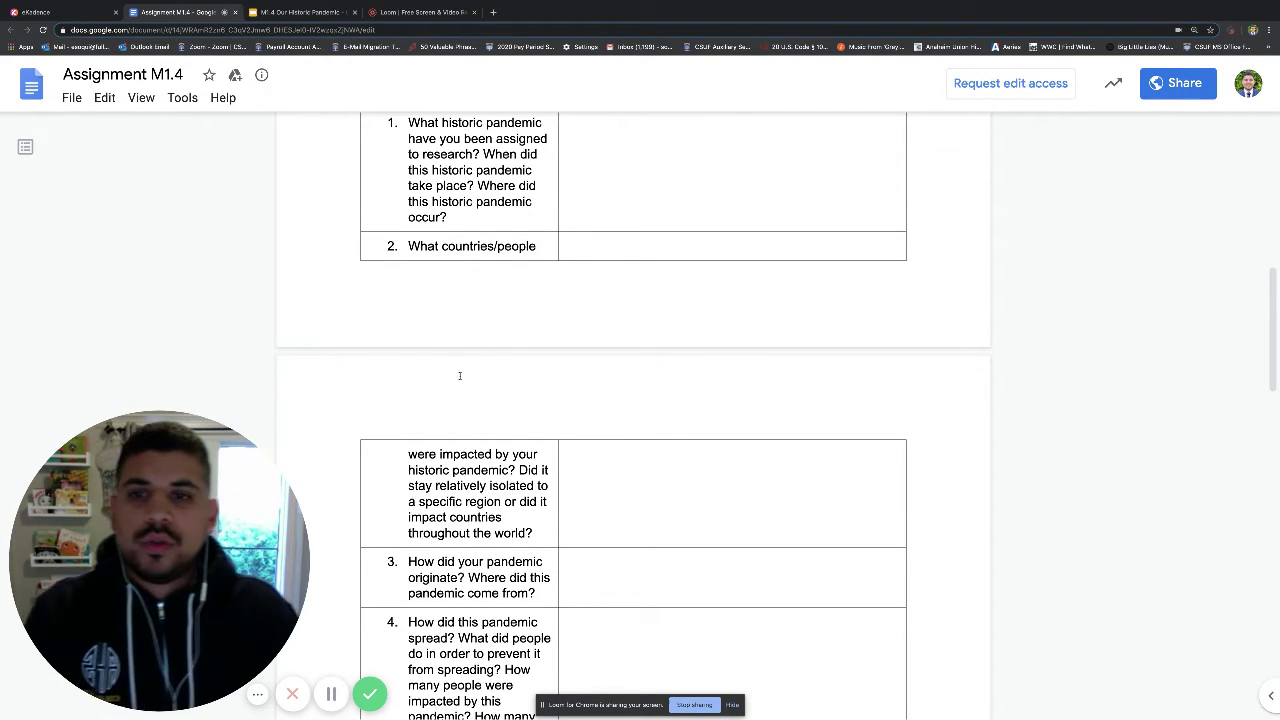
scroll(445, 374, up, 4)
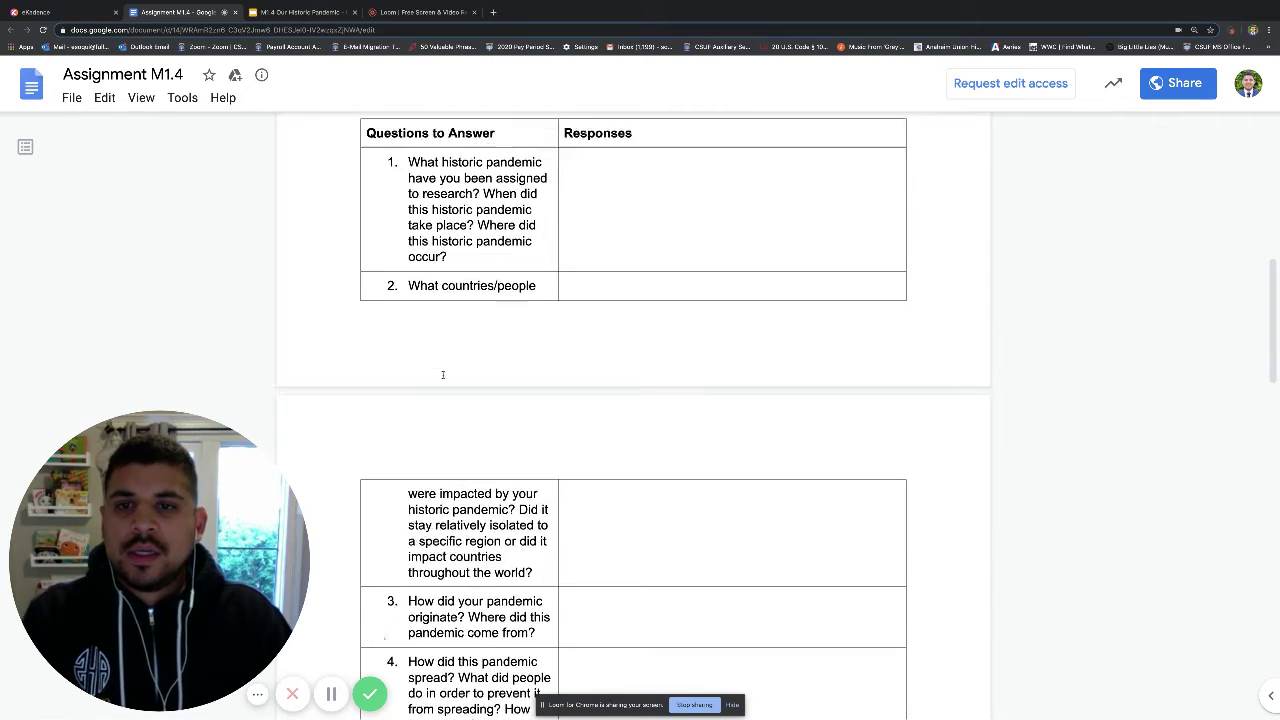
scroll(443, 372, up, 5)
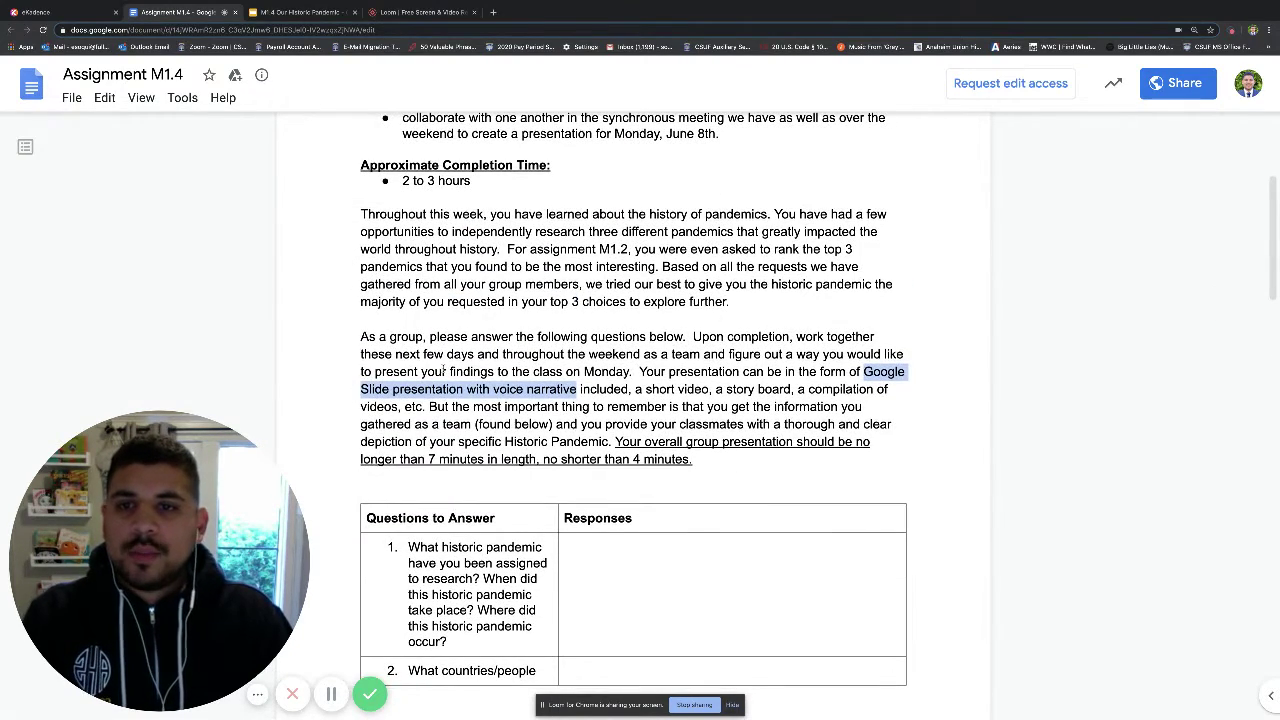
scroll(459, 372, up, 2)
scroll(459, 370, up, 3)
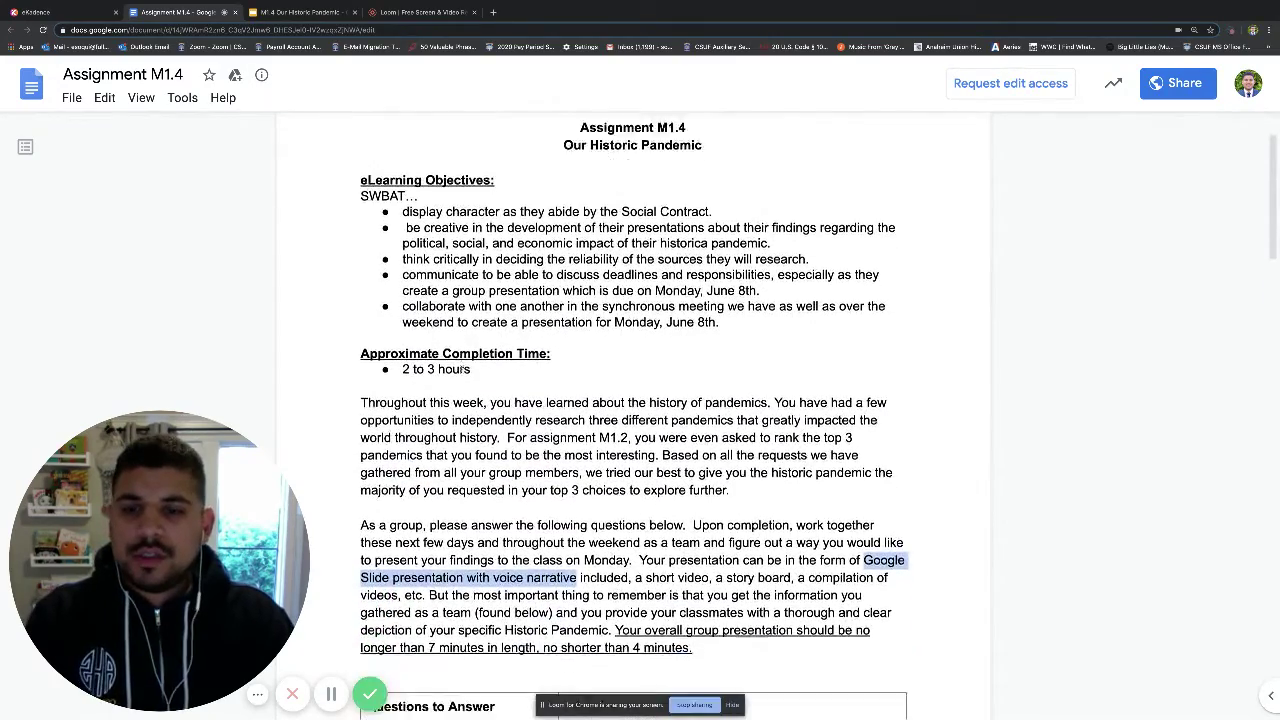
scroll(461, 370, down, 3)
scroll(462, 368, down, 1)
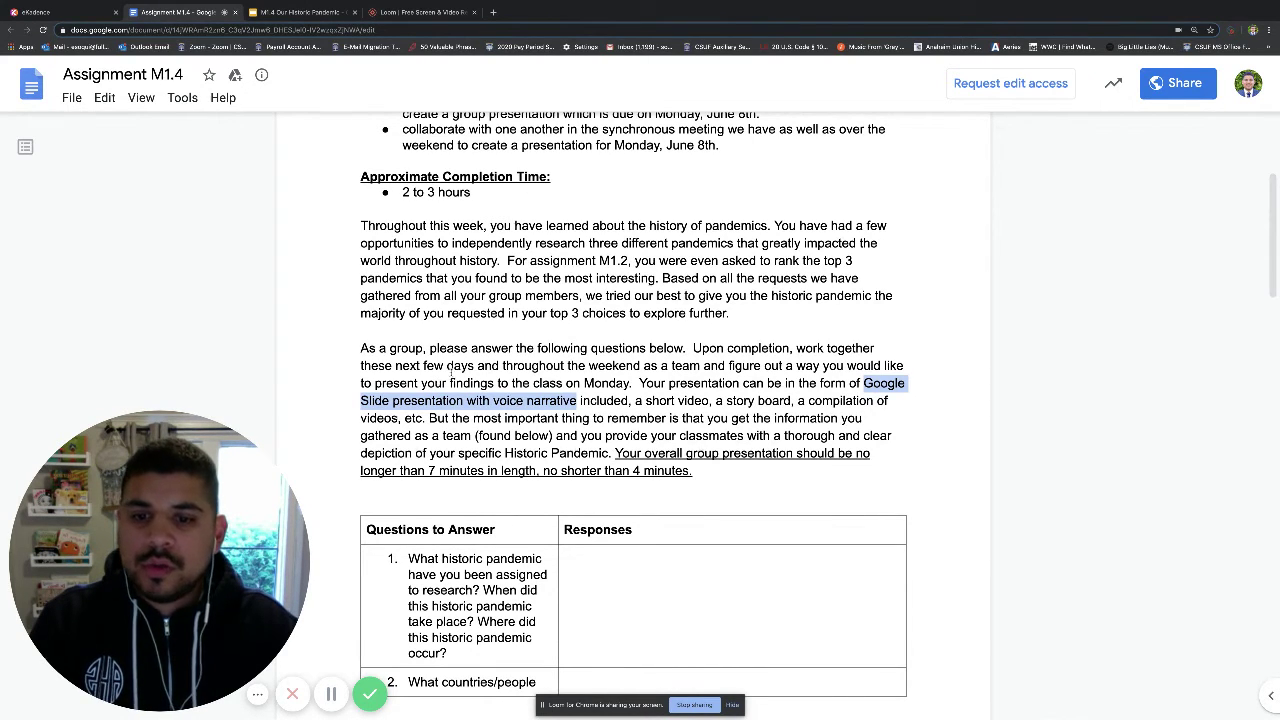
Read down through the Questions to Answer table of historic-pandemic research questions.
scroll(600, 350, up, 1)
scroll(648, 330, down, 3)
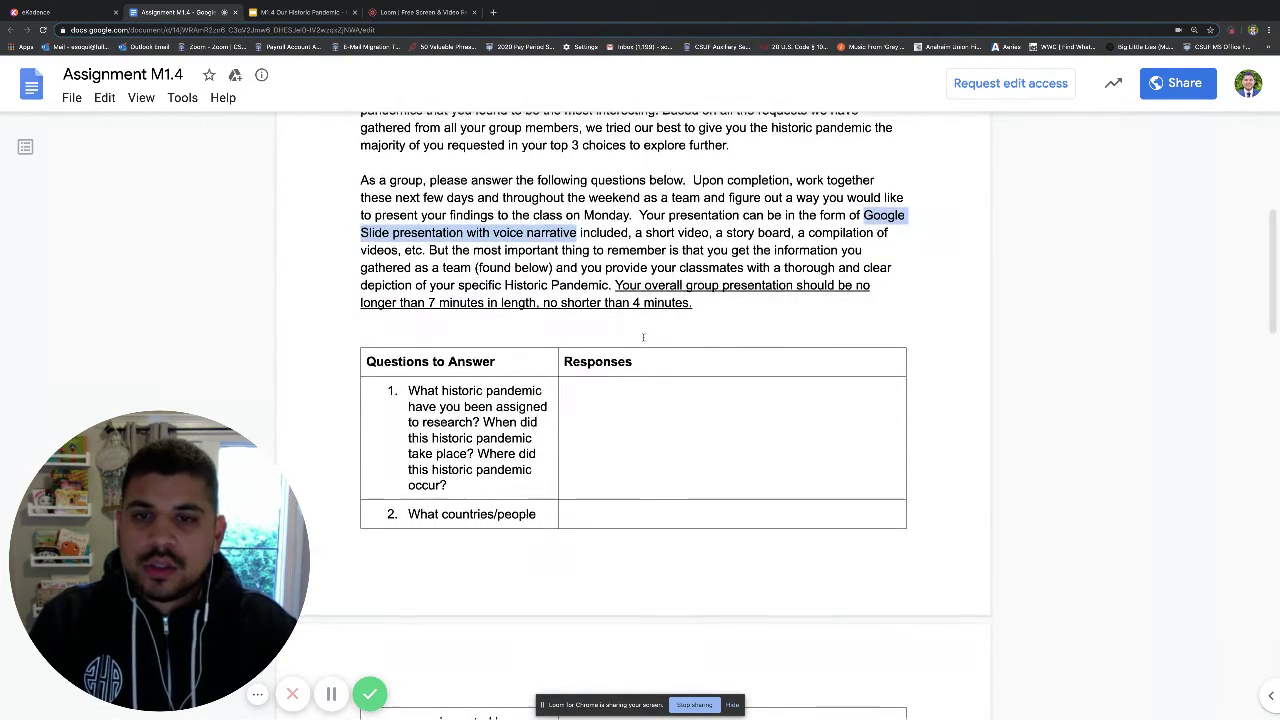
scroll(645, 335, down, 2)
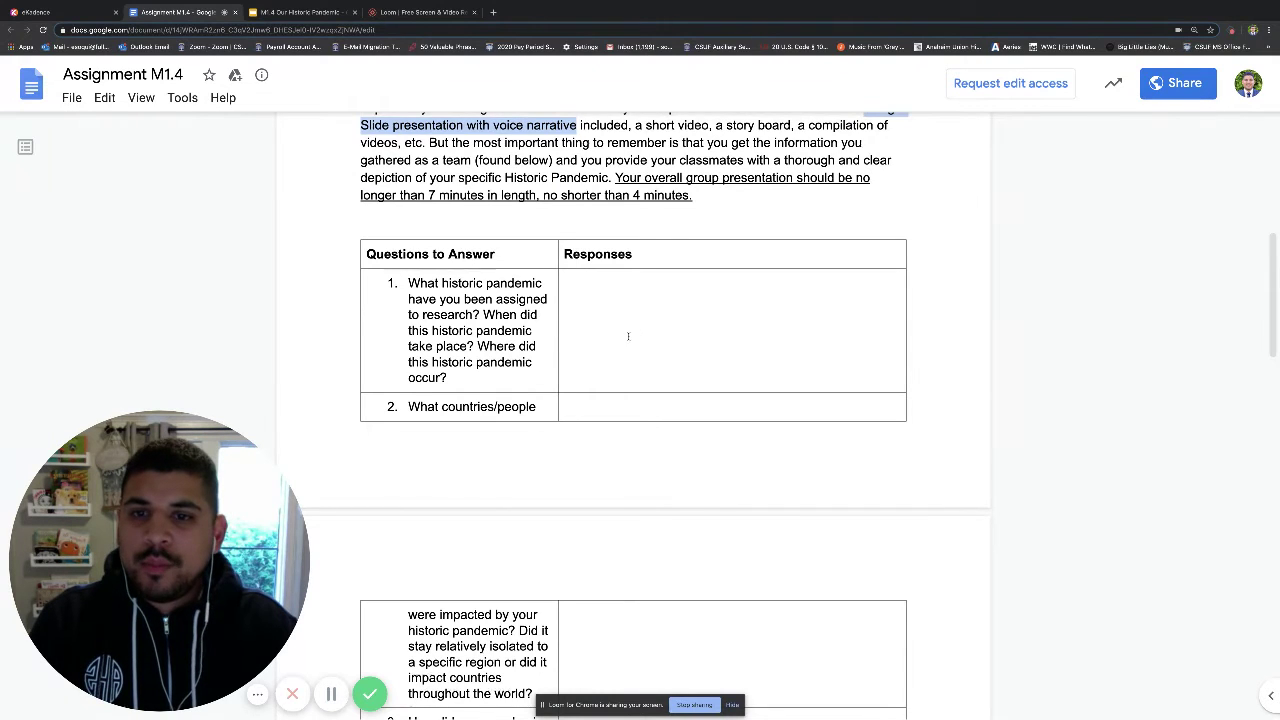
scroll(629, 336, down, 1)
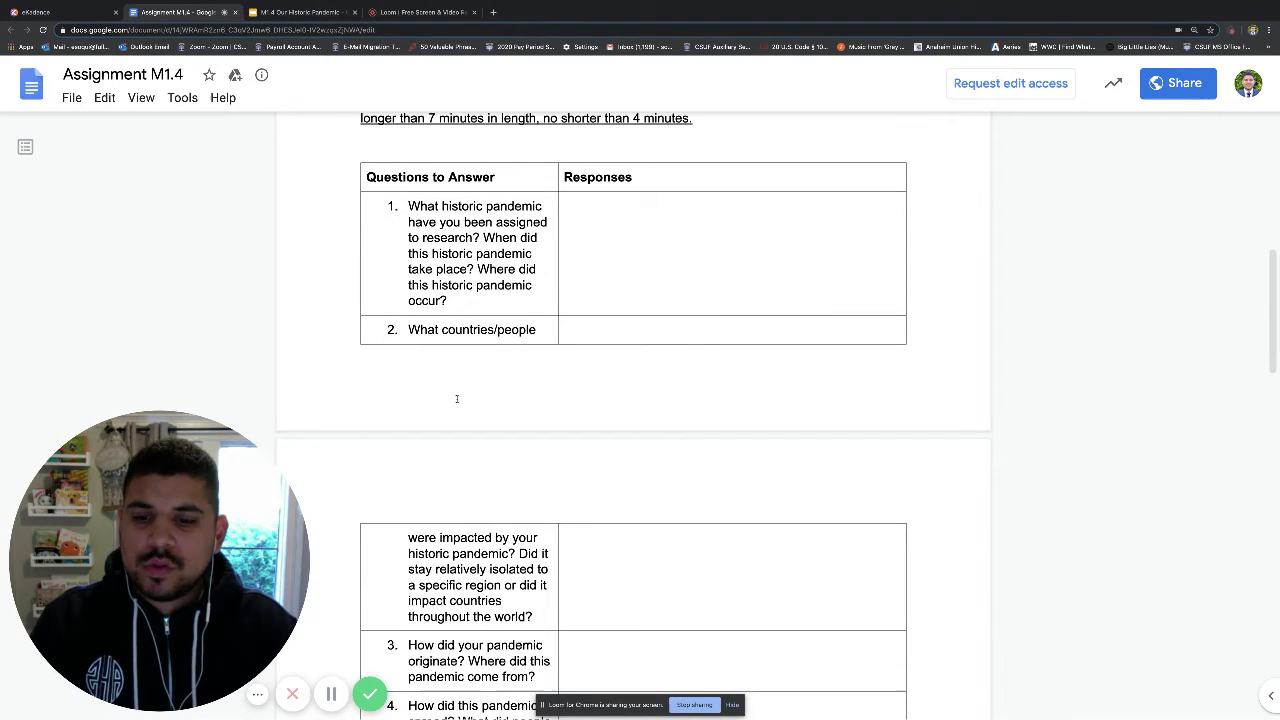
scroll(457, 405, down, 1)
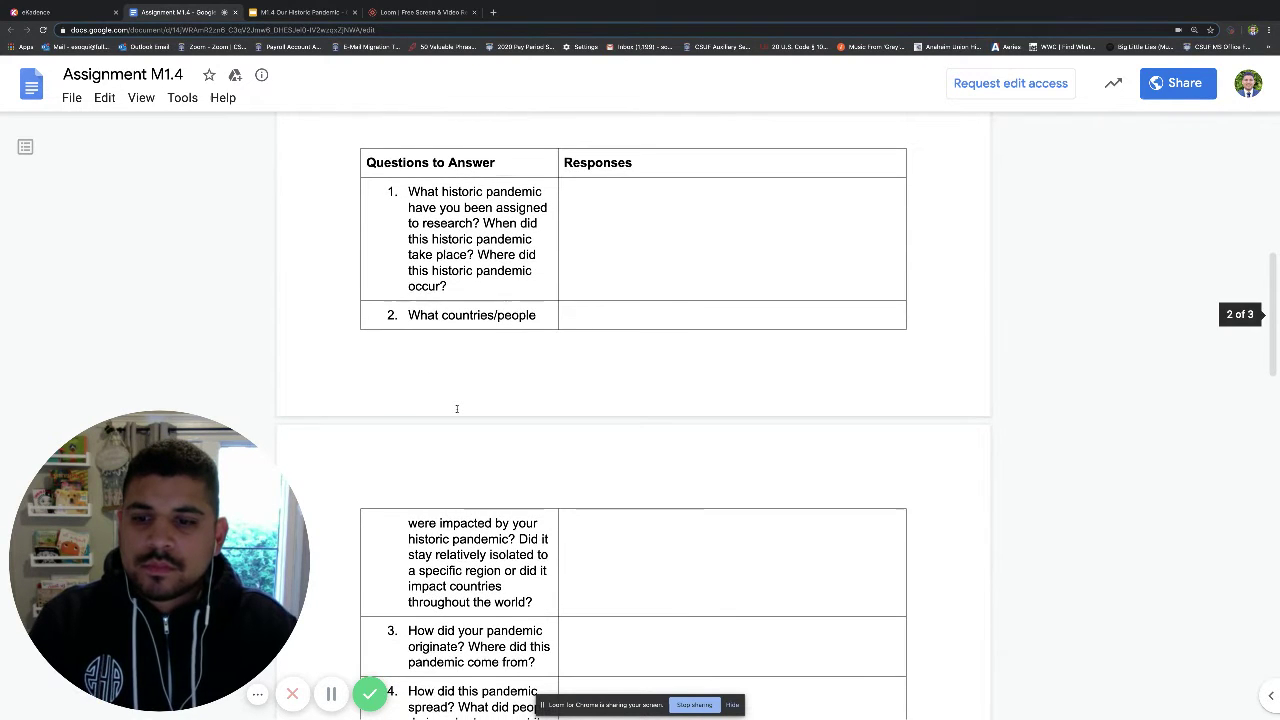
scroll(457, 407, down, 2)
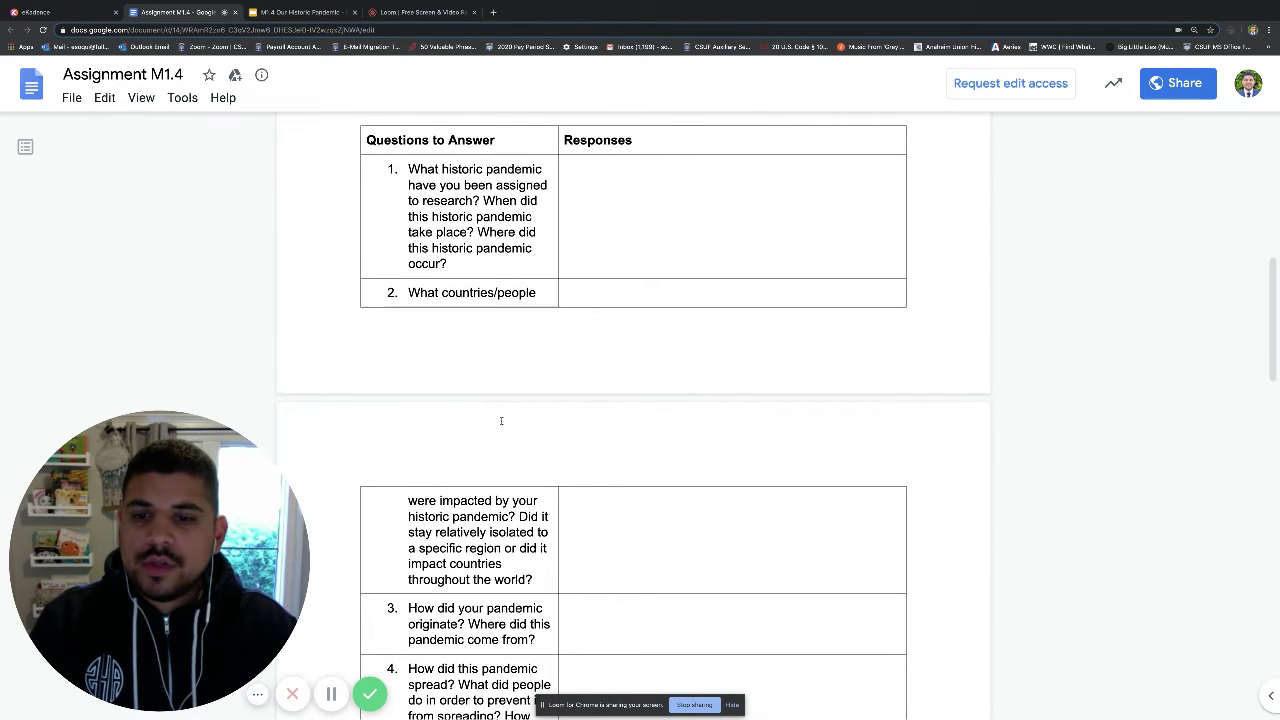
scroll(457, 409, down, 5)
scroll(503, 421, down, 1)
scroll(503, 421, down, 3)
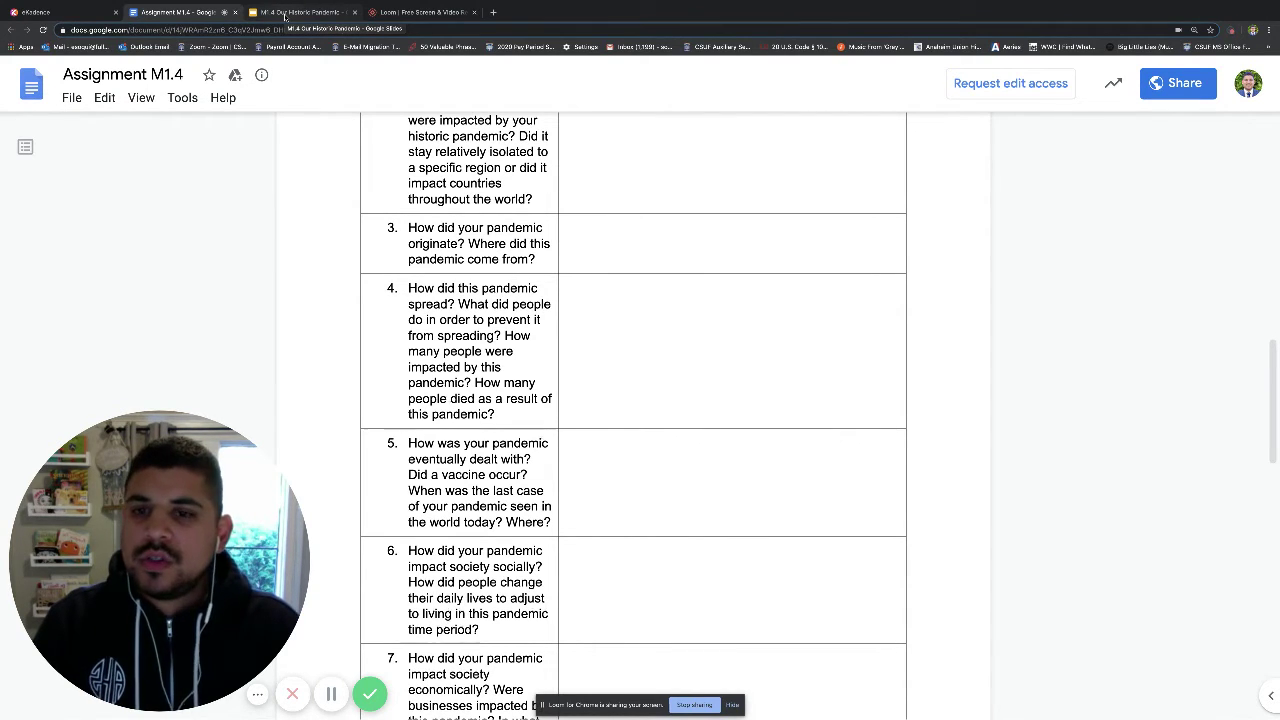
Page through the M1.4 Our Historic Pandemic slides to 'During the pandemic' and back to the title.
click(285, 12)
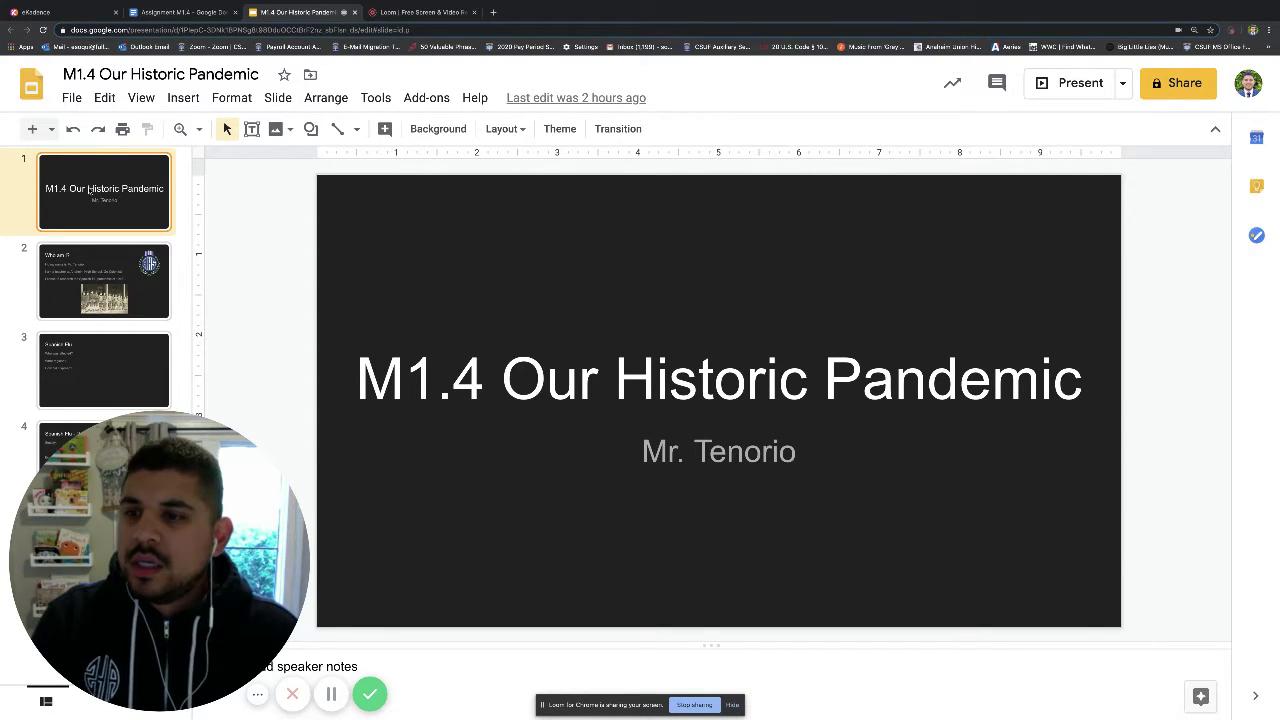
key(Down)
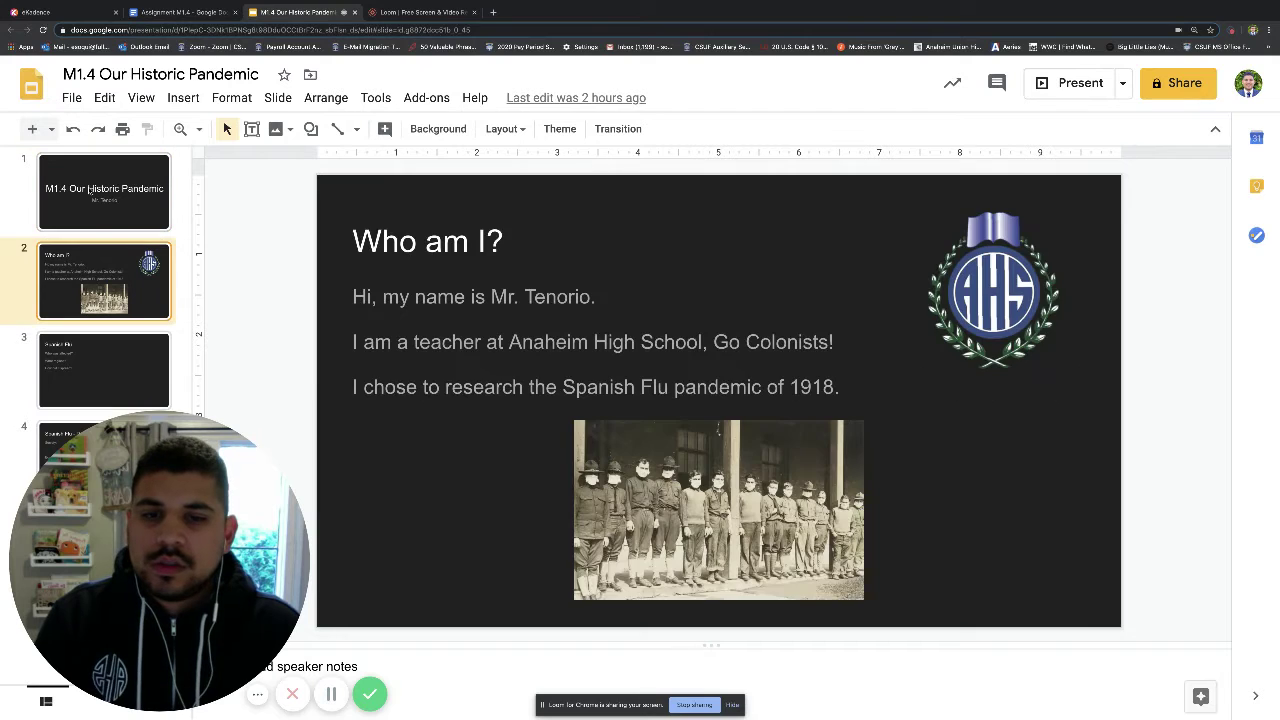
key(Down)
key(Down)
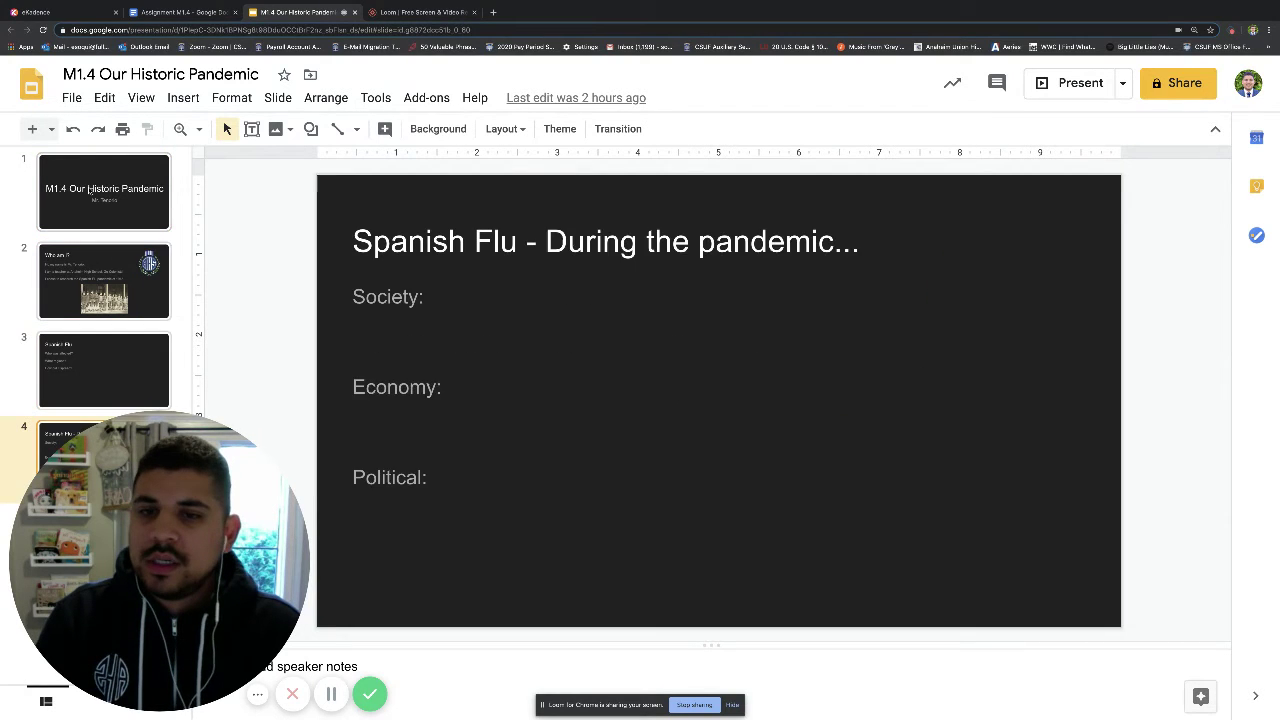
key(Down)
key(Up)
key(Up)
key(Up)
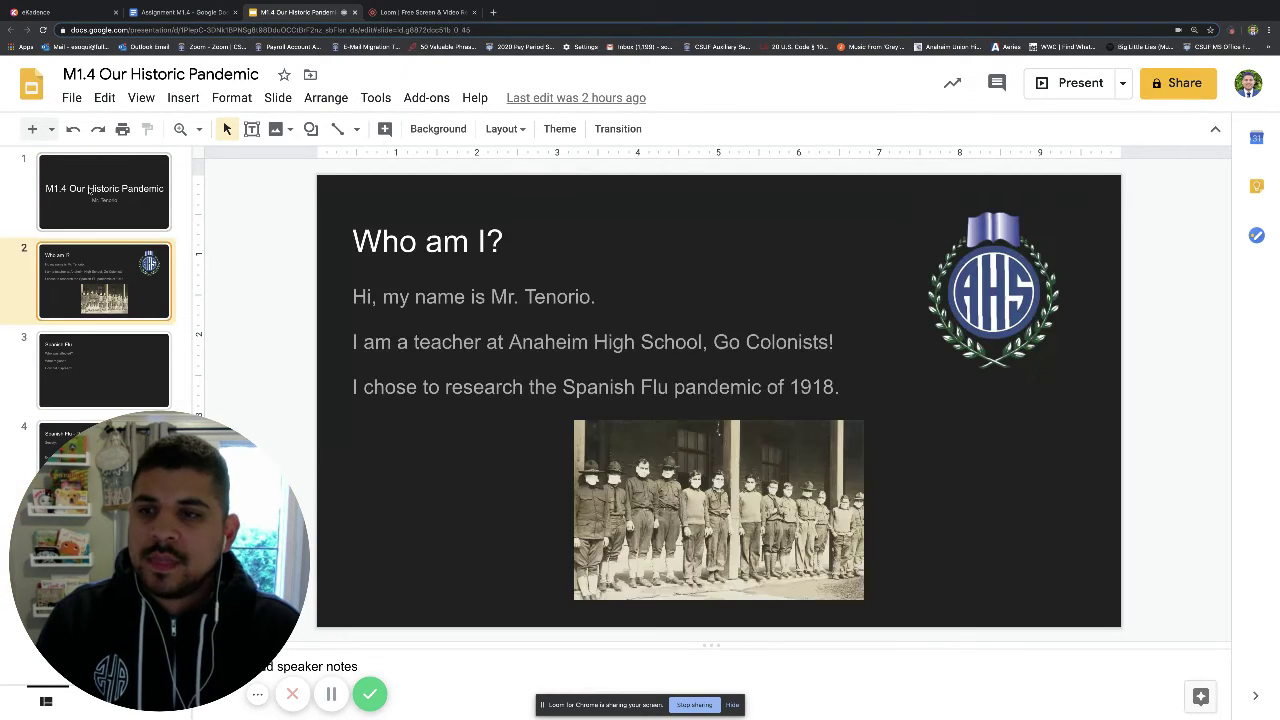
key(Up)
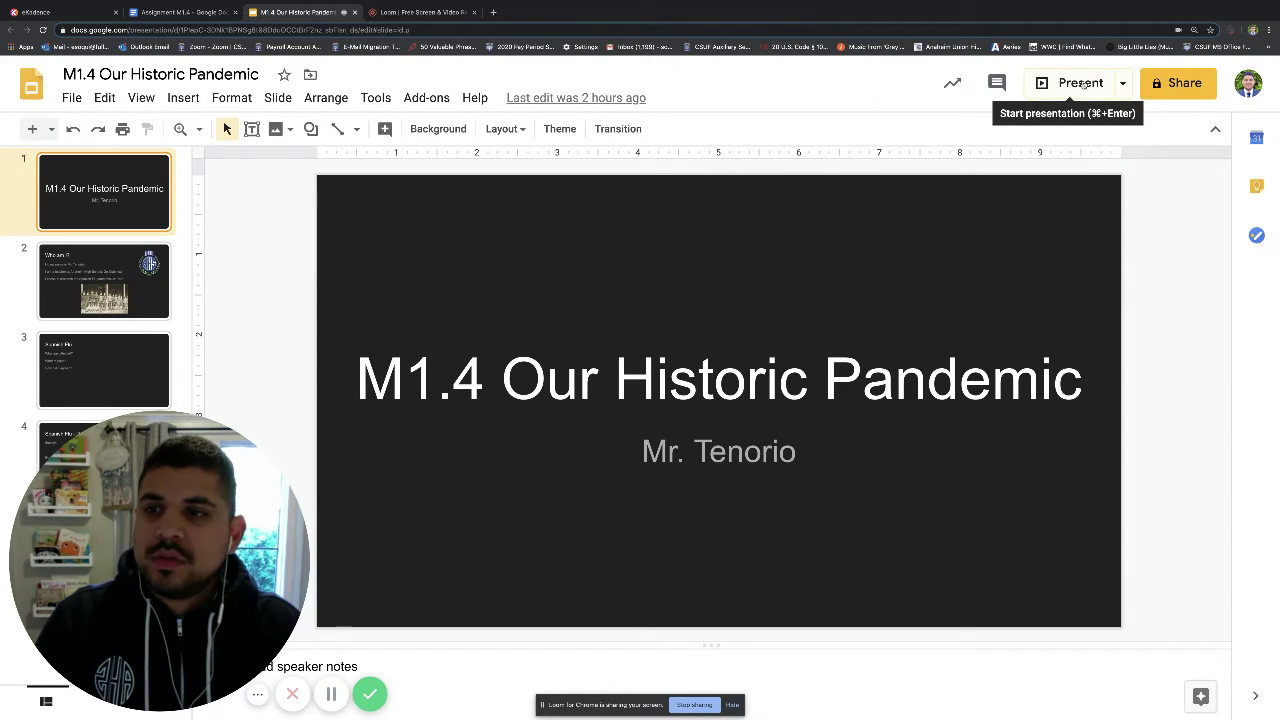
Present the slideshow from the title slide to the closing Spanish Flu slide, then exit to the editor.
click(1081, 84)
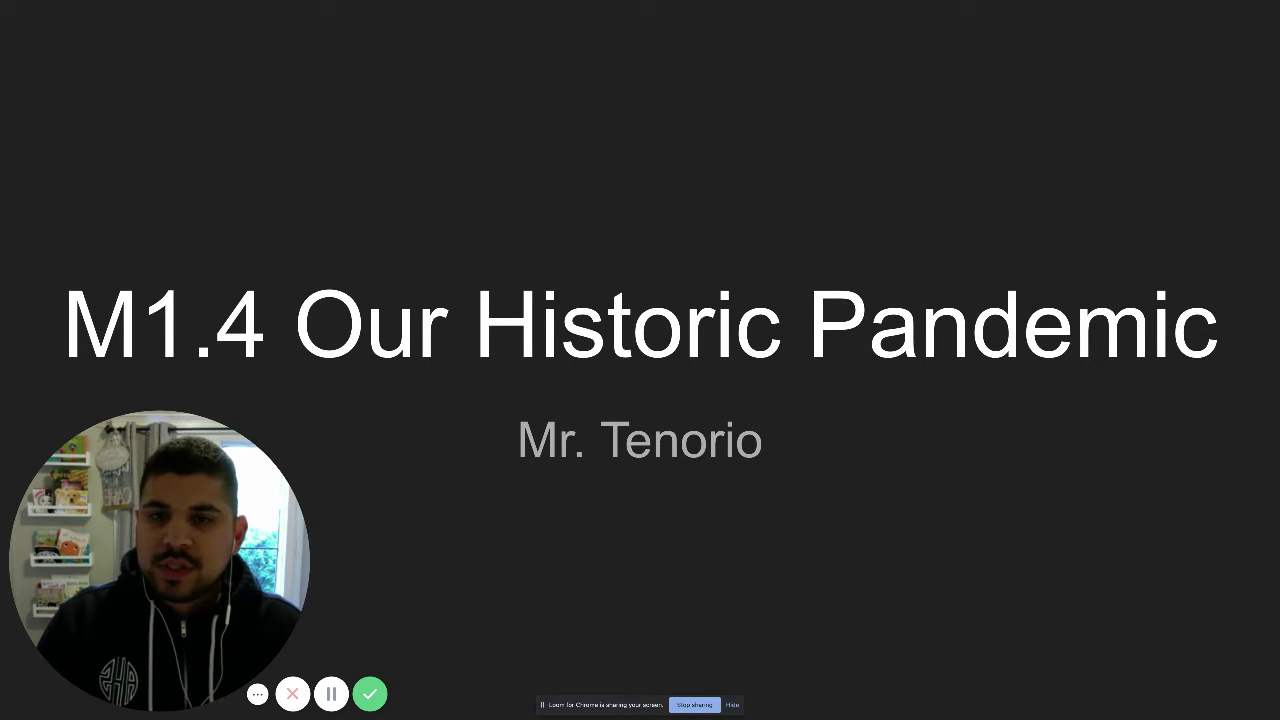
key(Right)
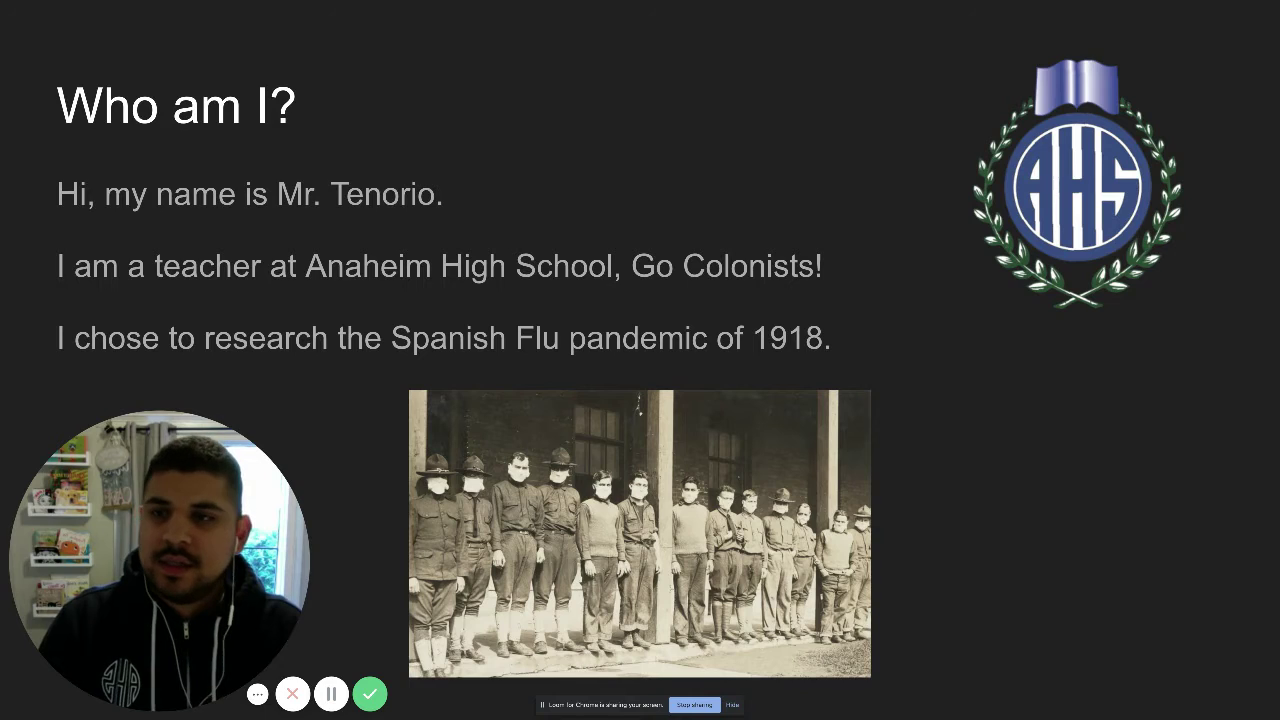
key(Right)
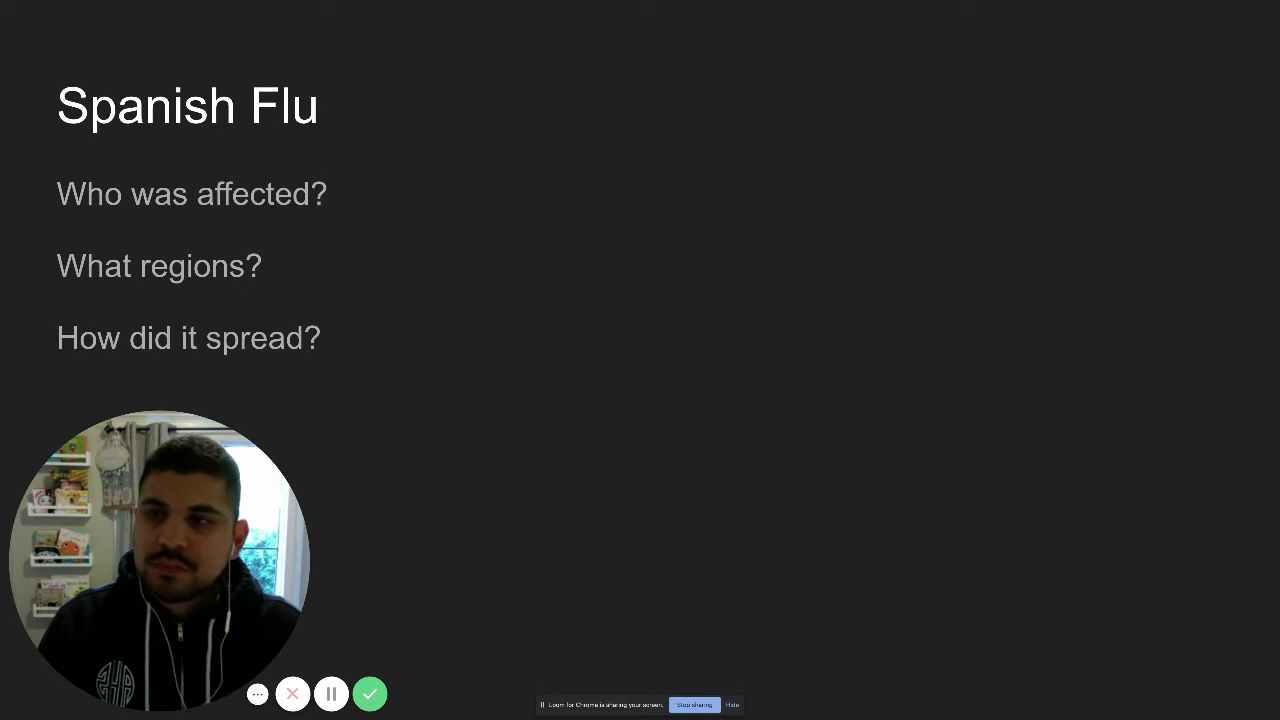
key(Right)
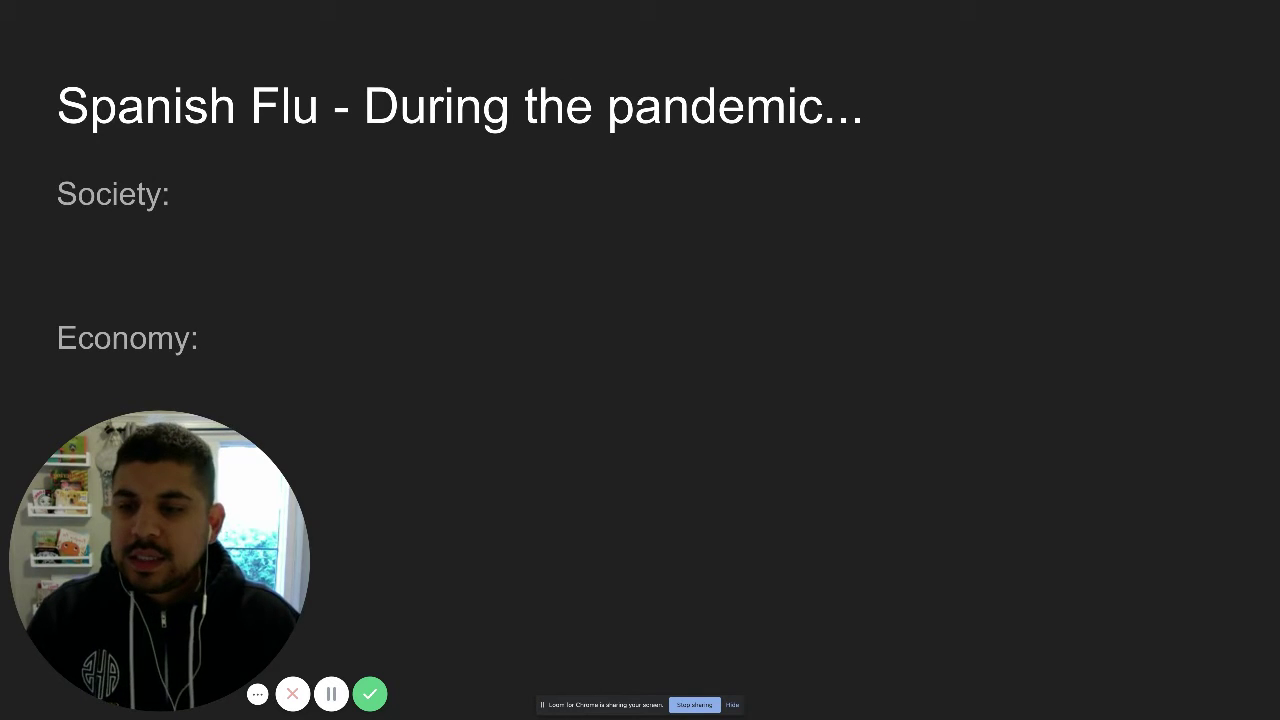
key(Right)
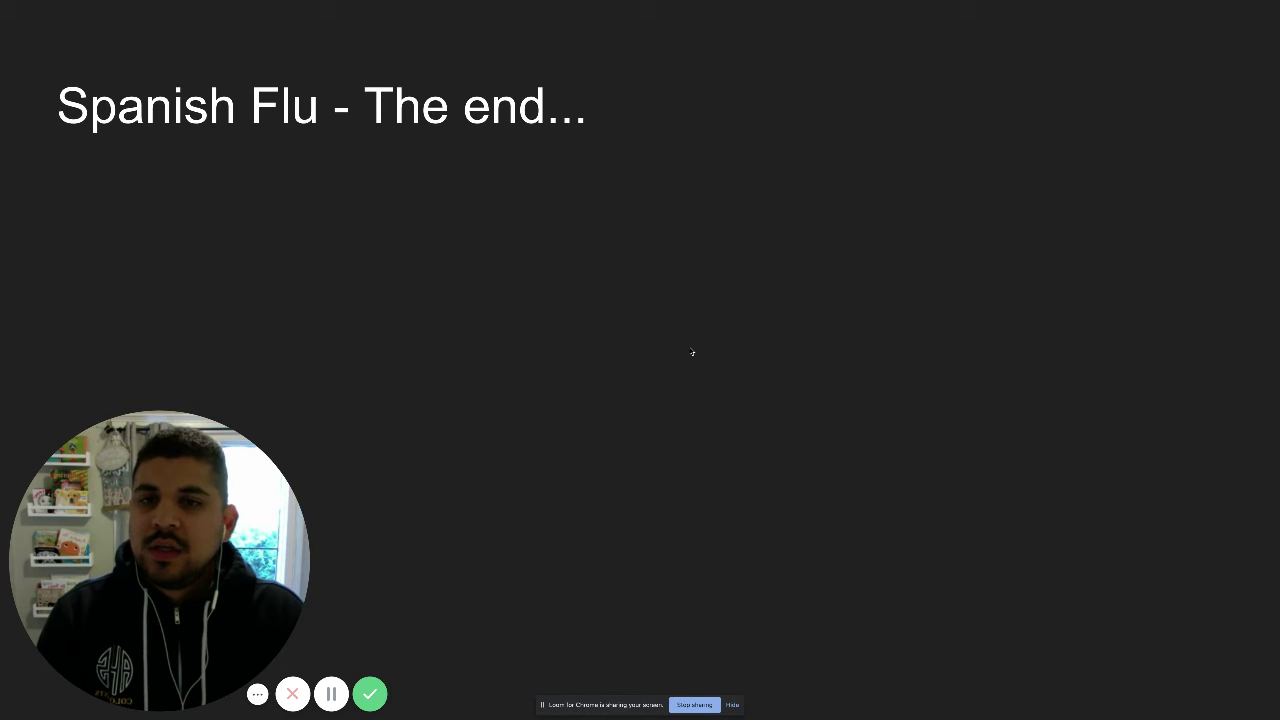
key(Escape)
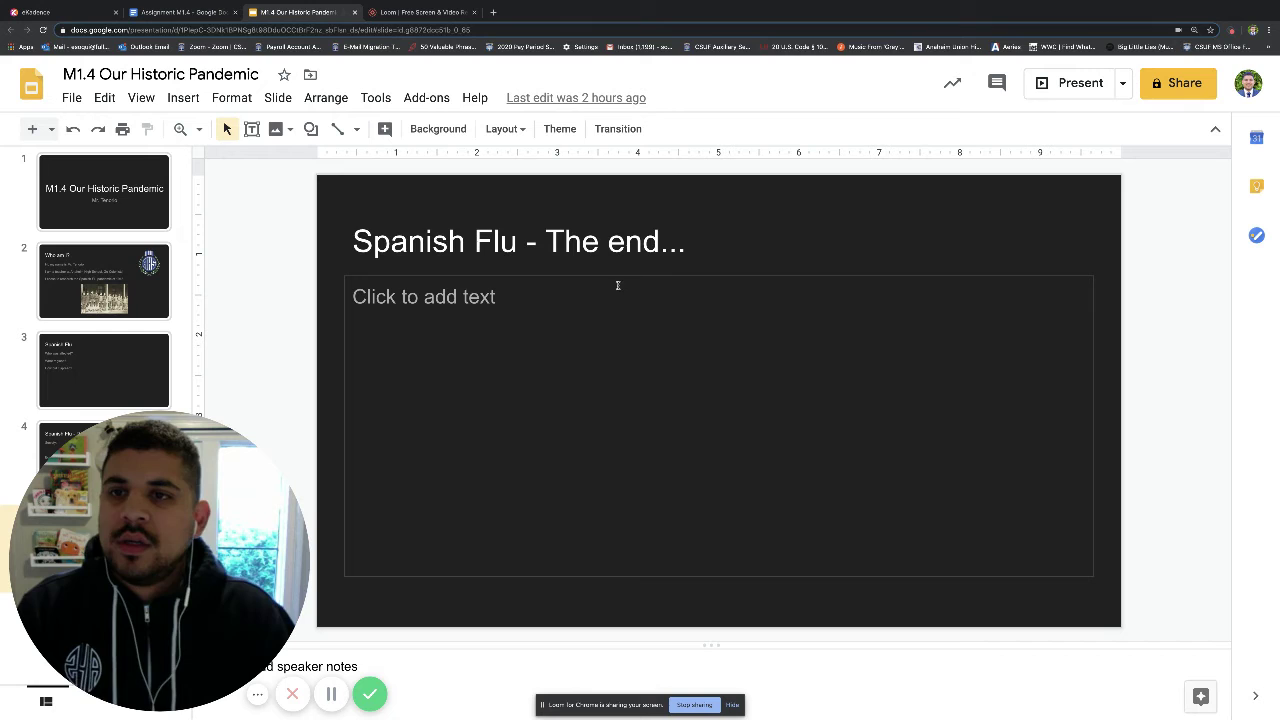
In the Loom library, open the How to Submit an Assignment - GUVU PPPF video's share page.
click(414, 16)
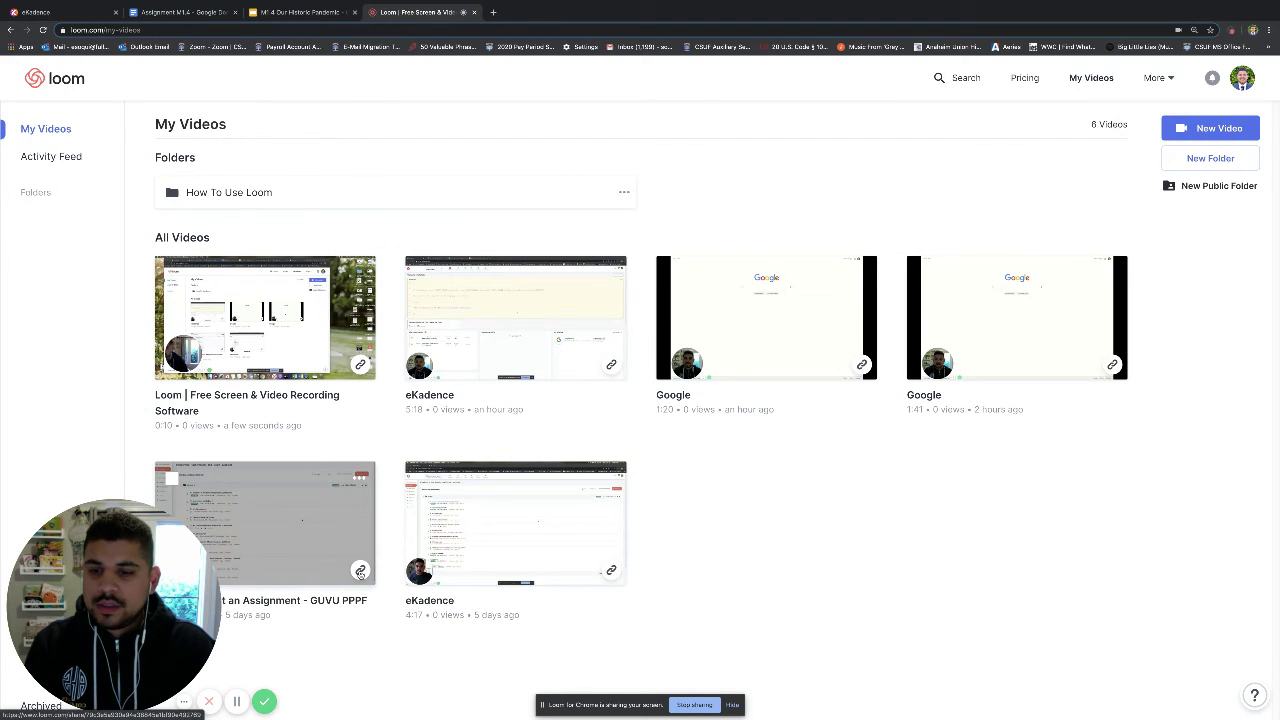
click(360, 572)
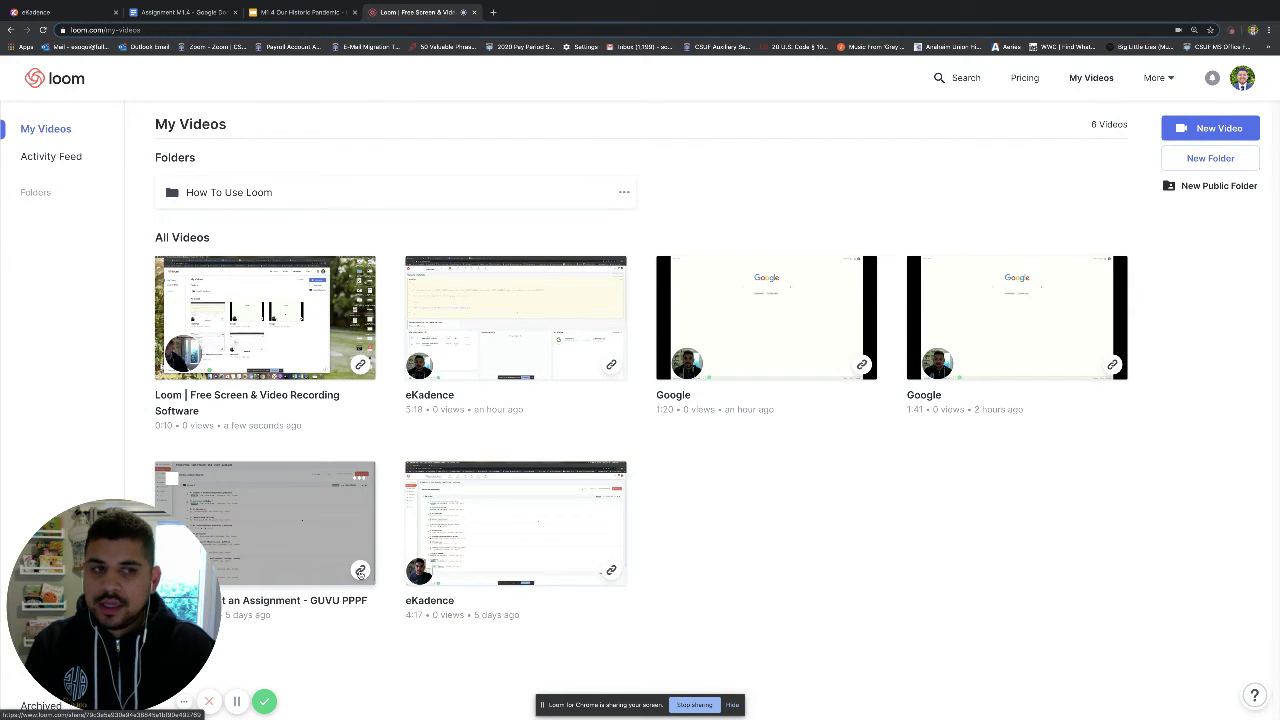
click(321, 518)
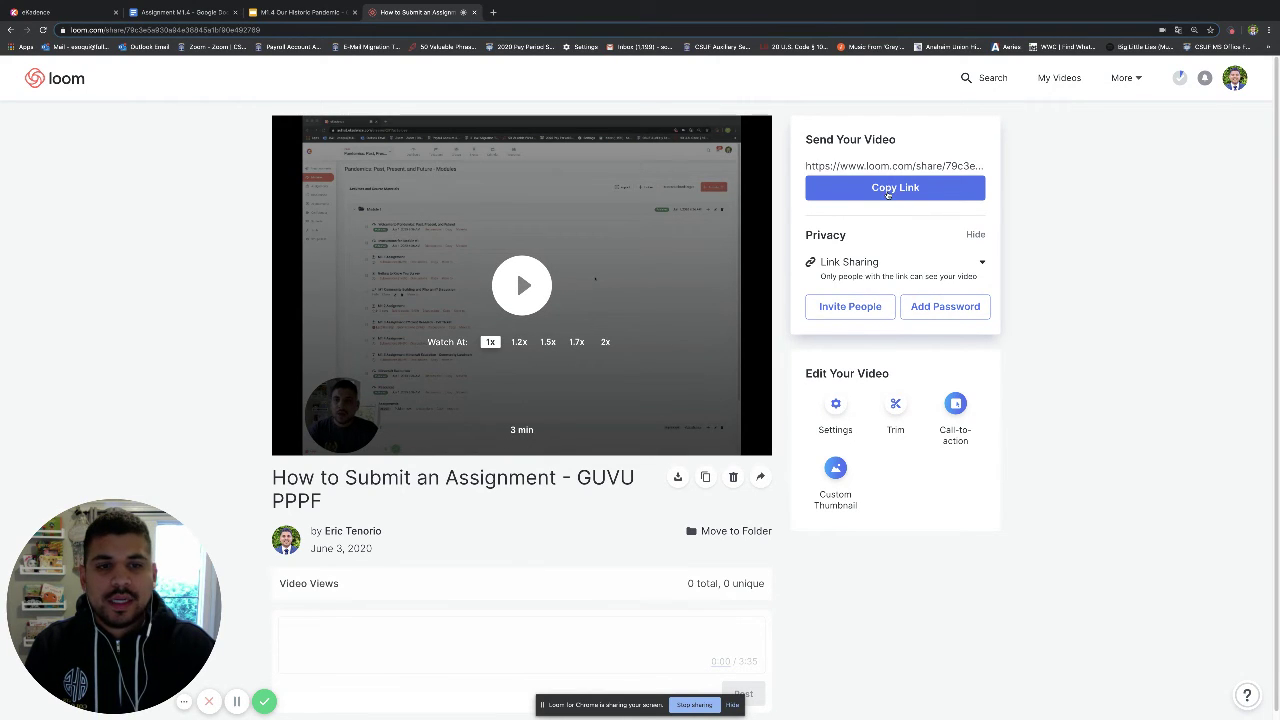
Copy the Loom video's share link and return to the eKadence tab.
click(887, 188)
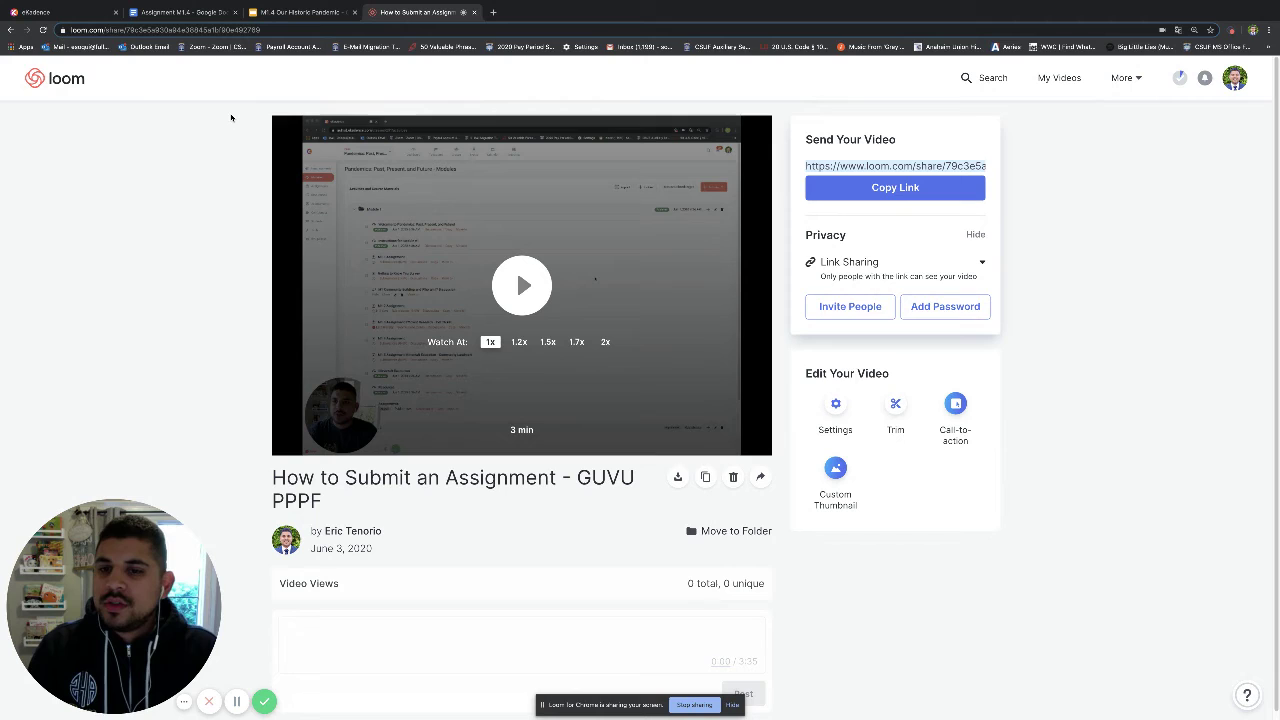
click(72, 16)
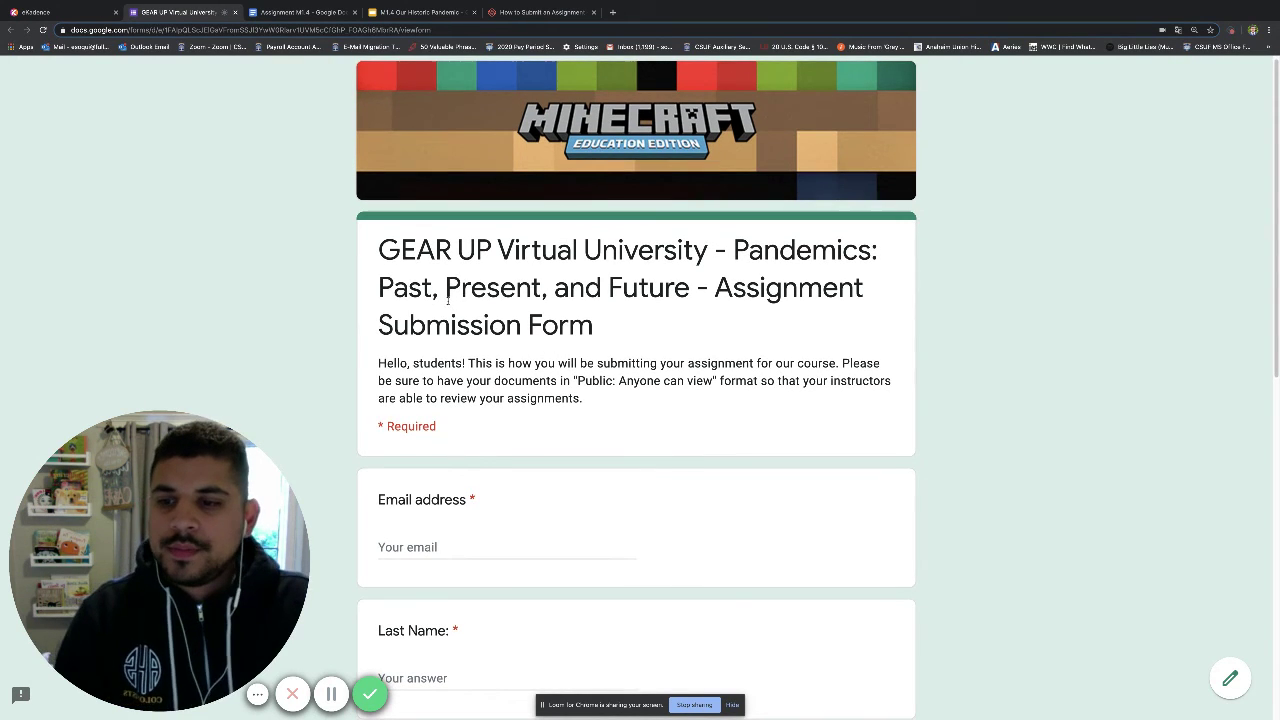
Fill in the email from the saved suggestion, then the student's last and first names.
scroll(420, 424, down, 1)
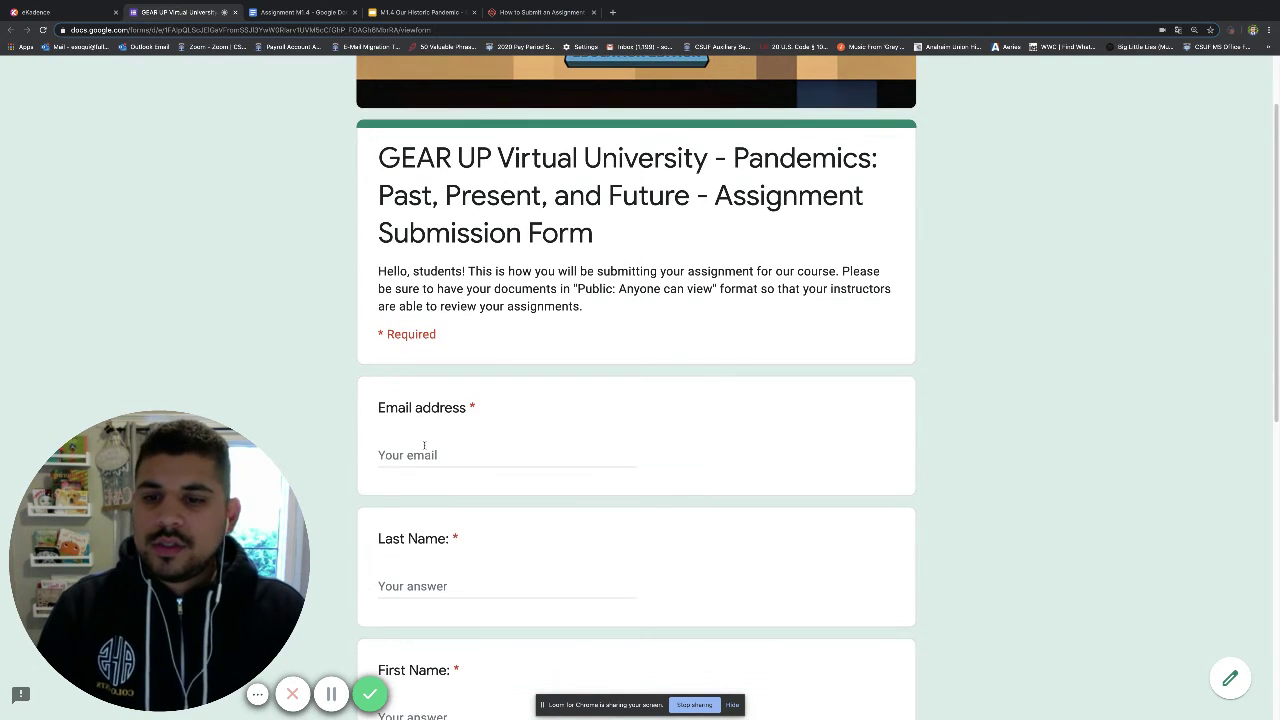
click(422, 452)
click(424, 480)
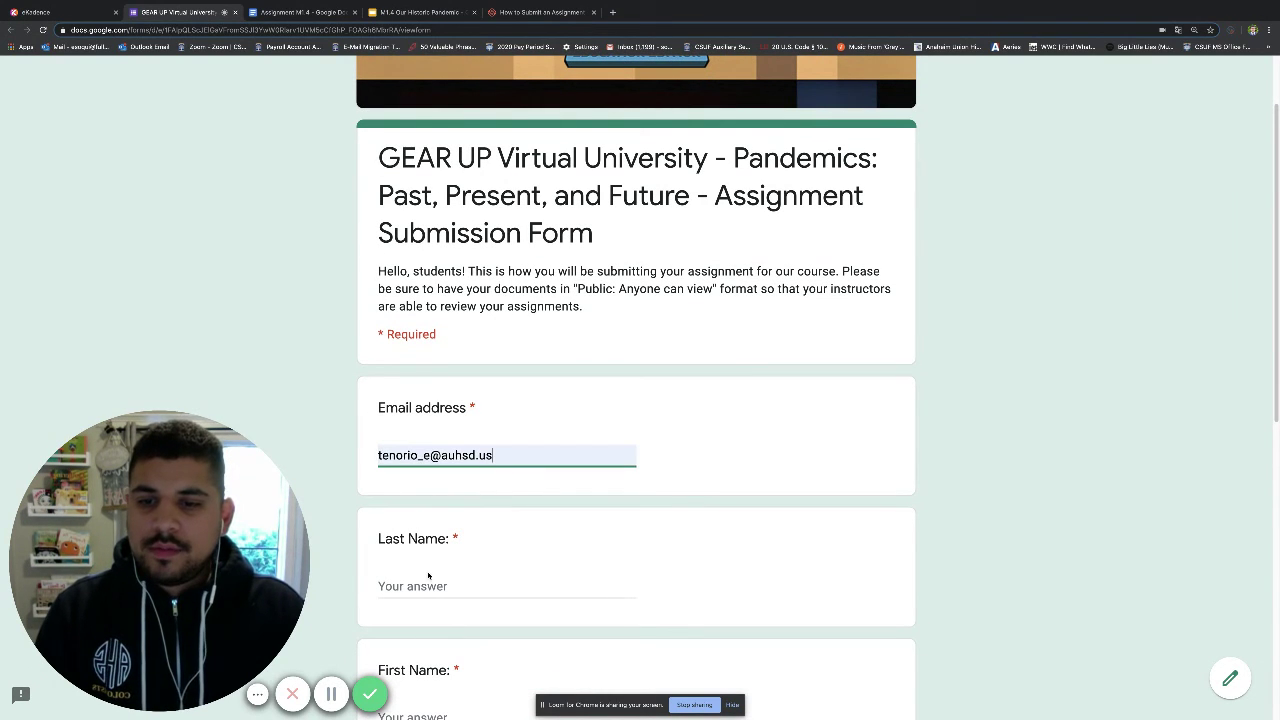
click(428, 577)
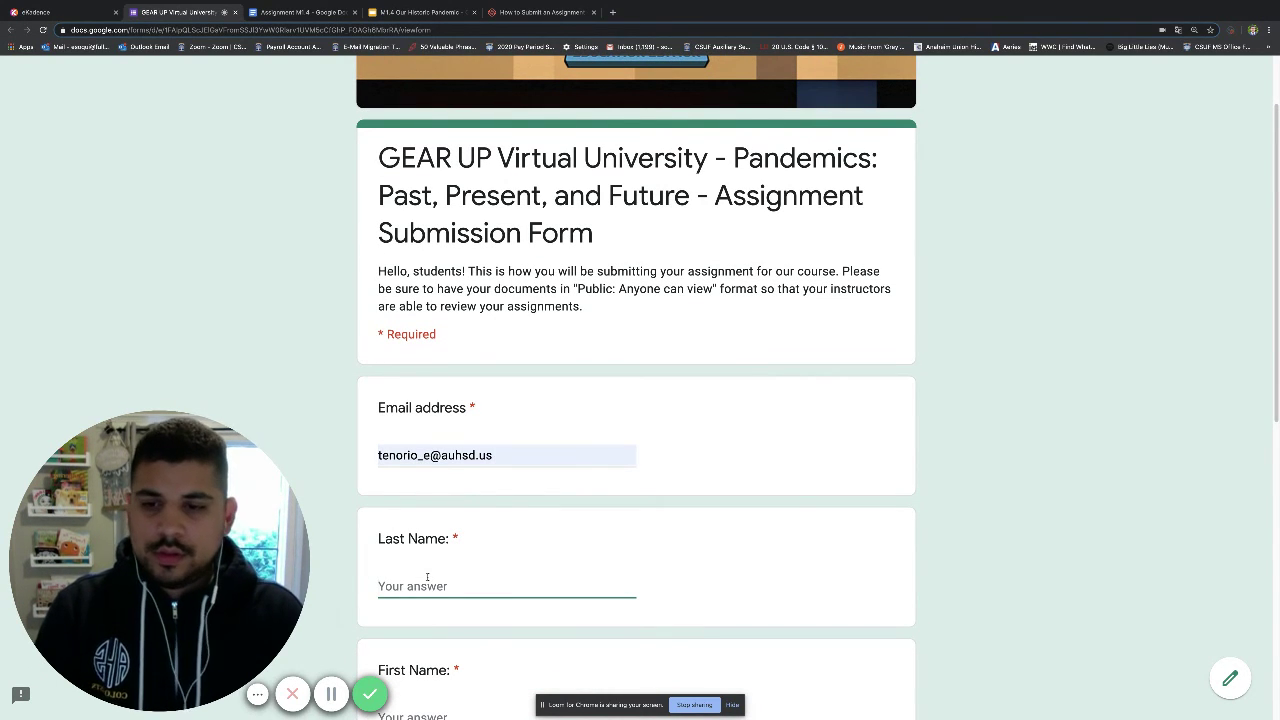
key(Tab)
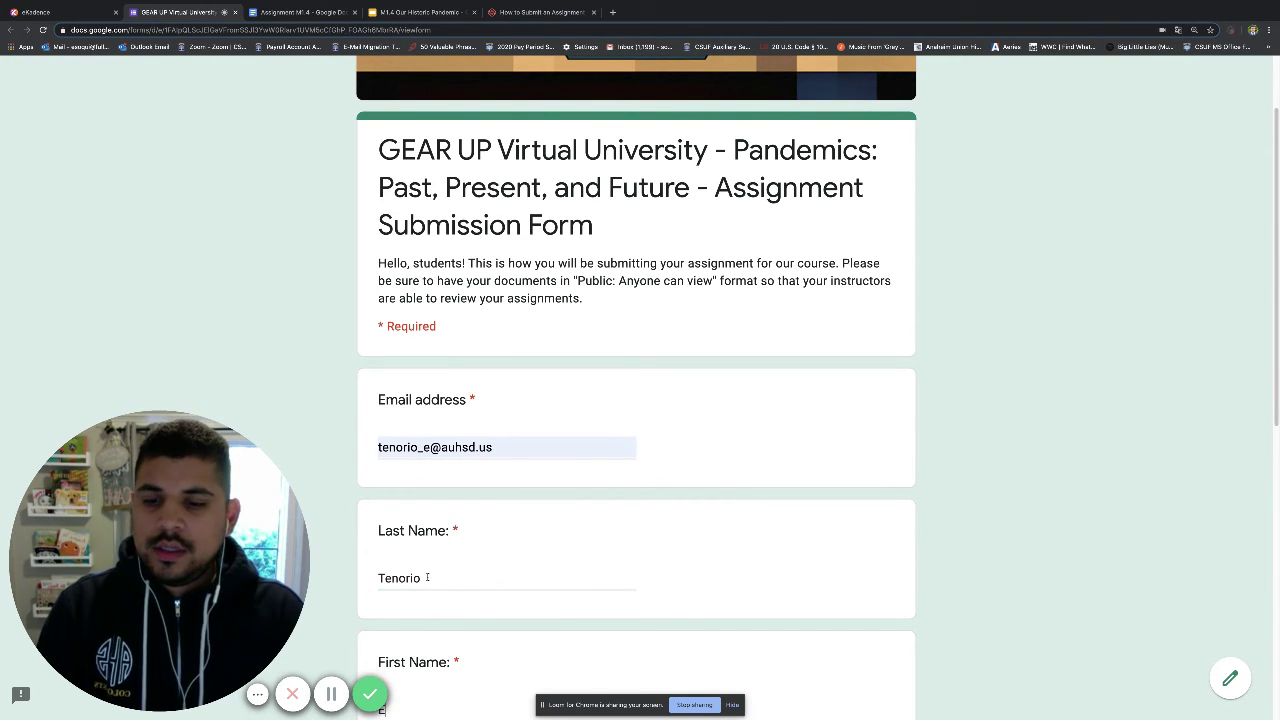
Choose the student's group from the dropdown and enter assignment number M1.4.
key(Tab)
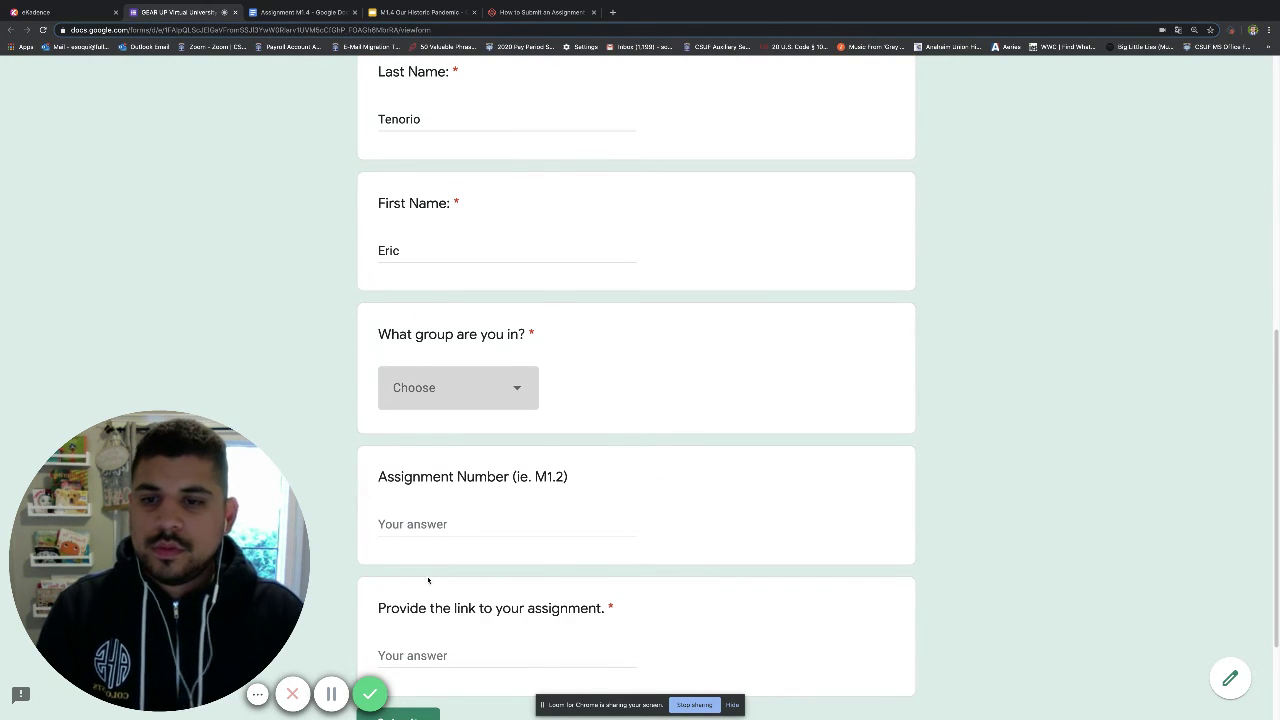
key(space)
key(Down)
key(Down)
key(Up)
key(Return)
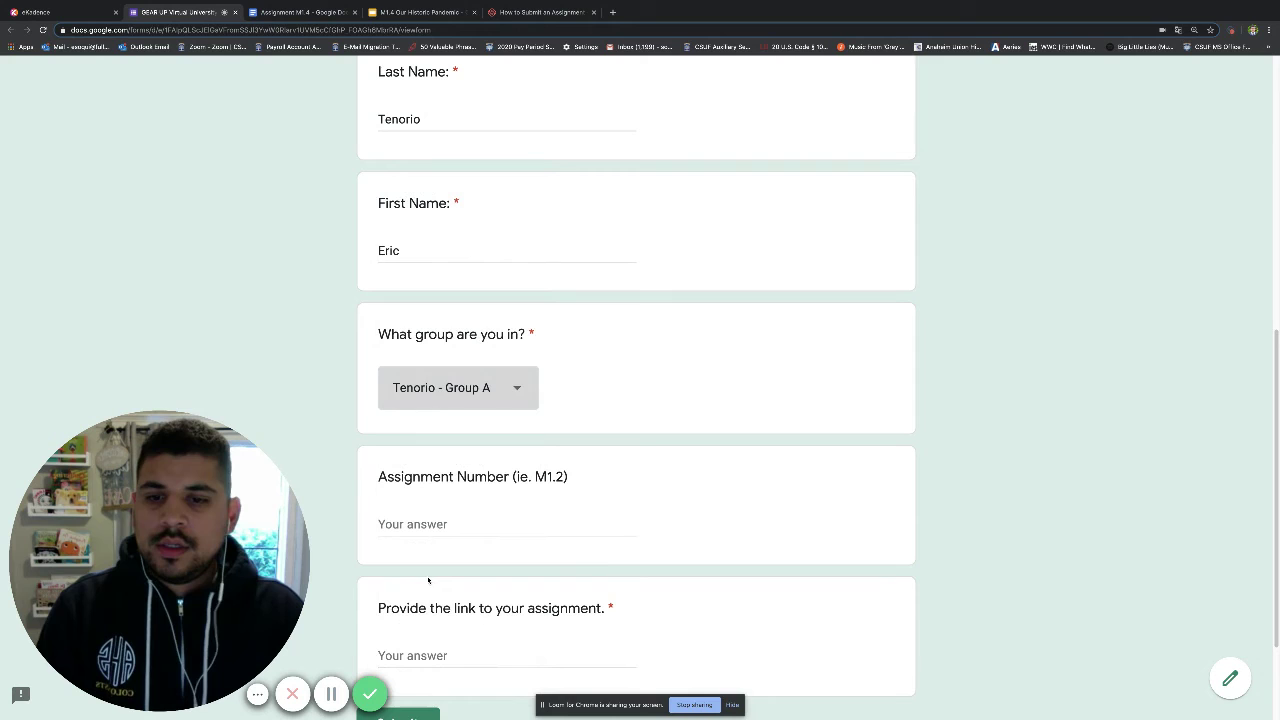
key(Tab)
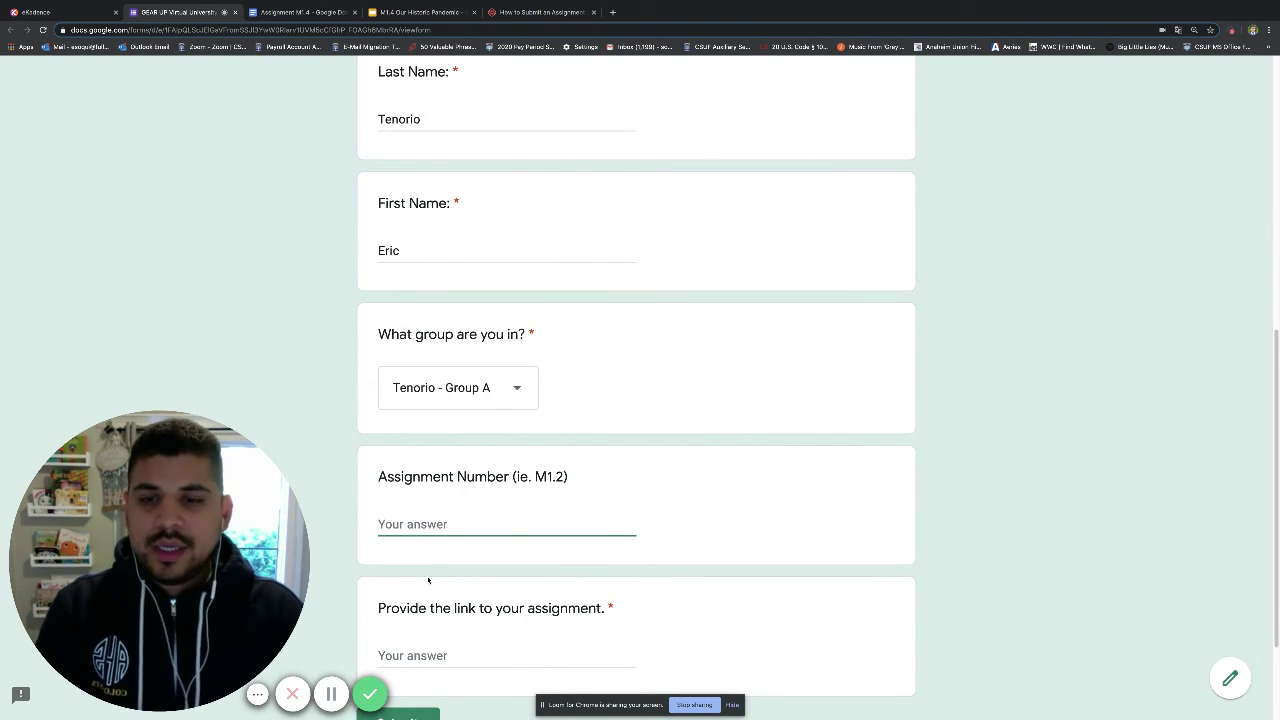
text(M)
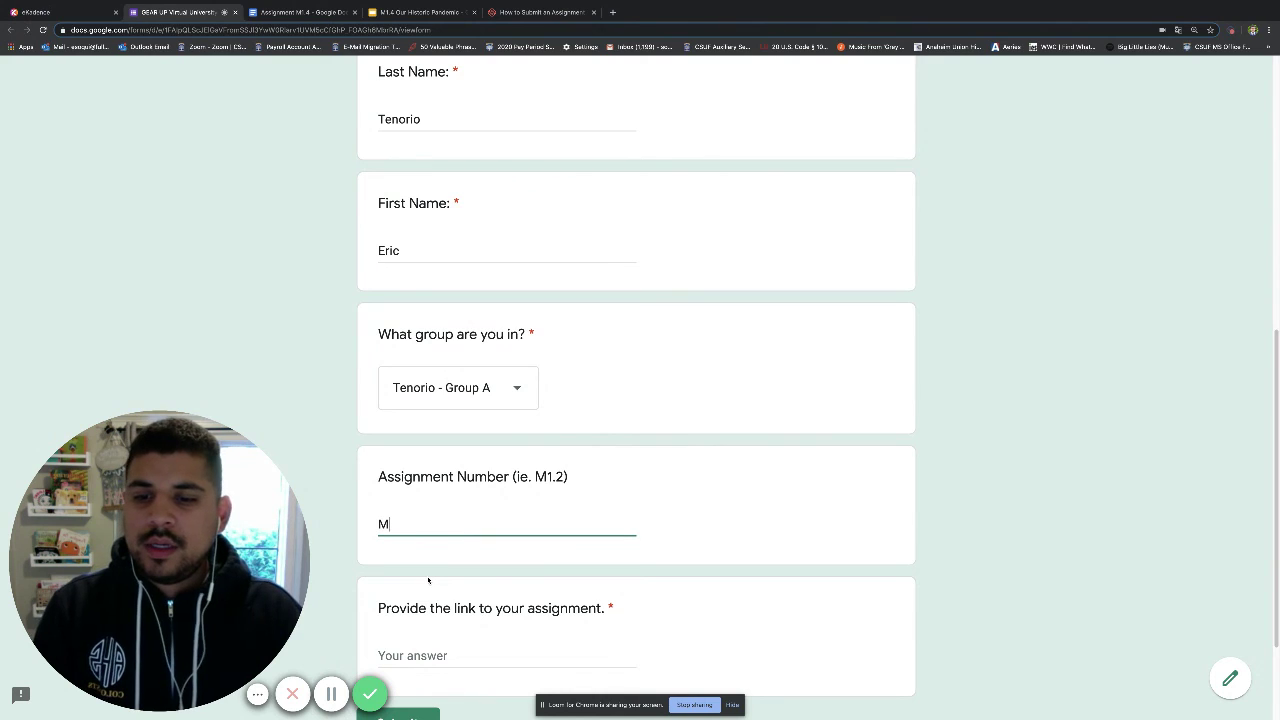
text(1)
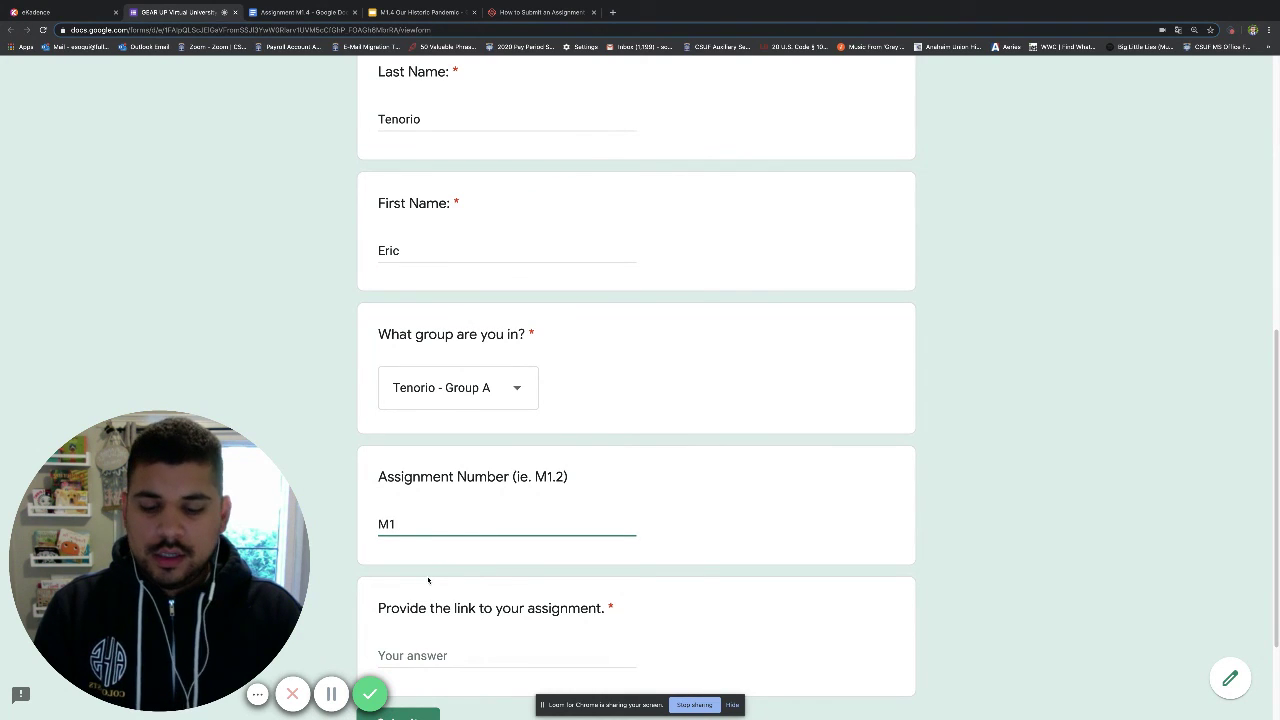
text(.4)
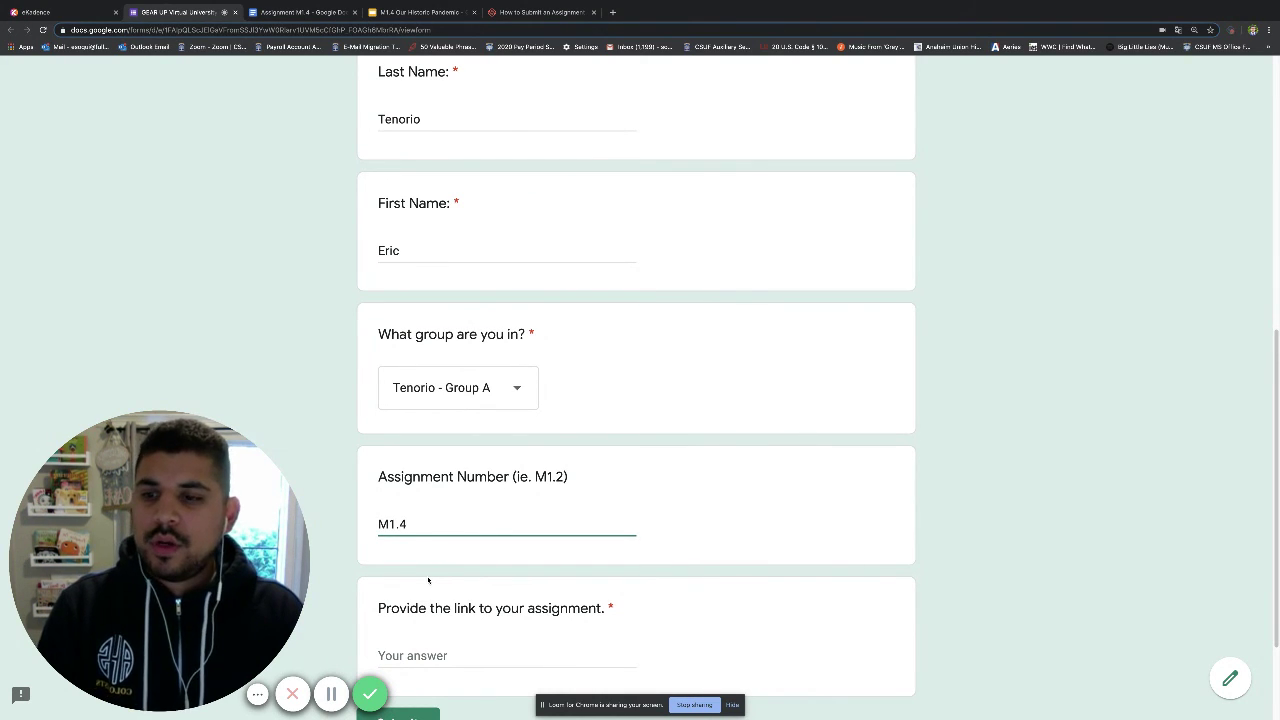
Paste the copied Loom link as the assignment link and submit the form.
scroll(540, 500, down, 1)
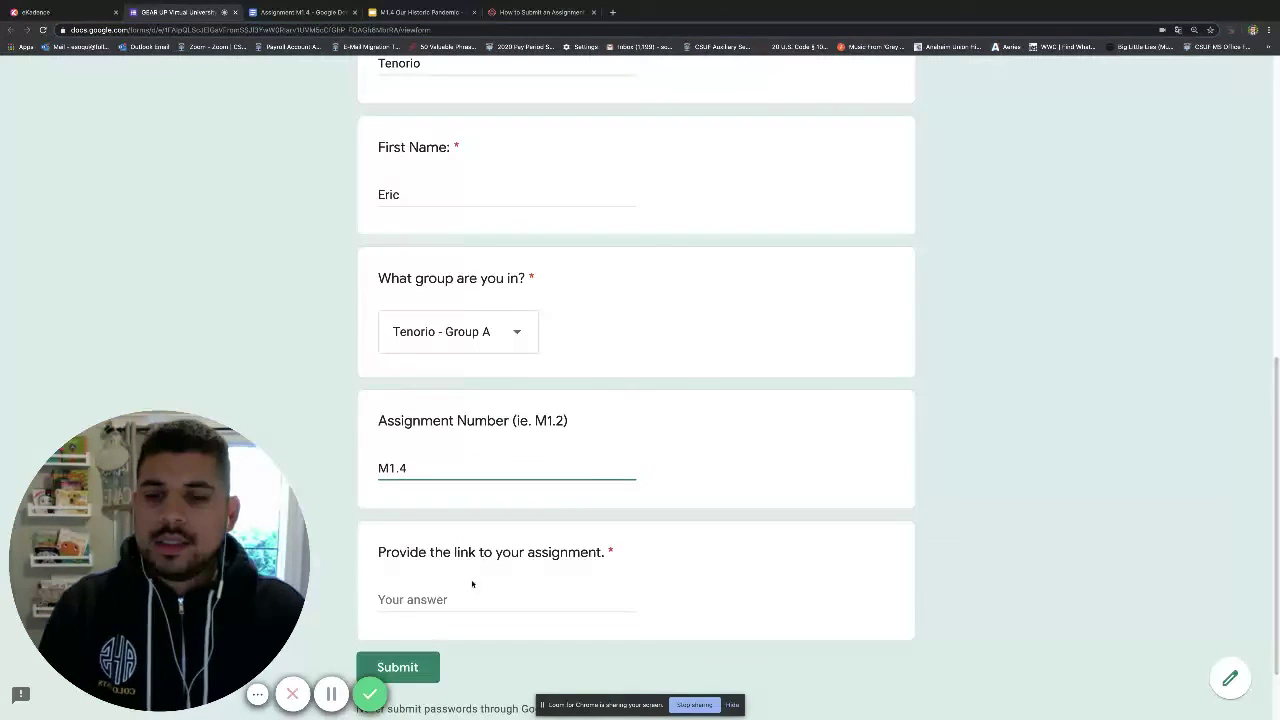
click(455, 597)
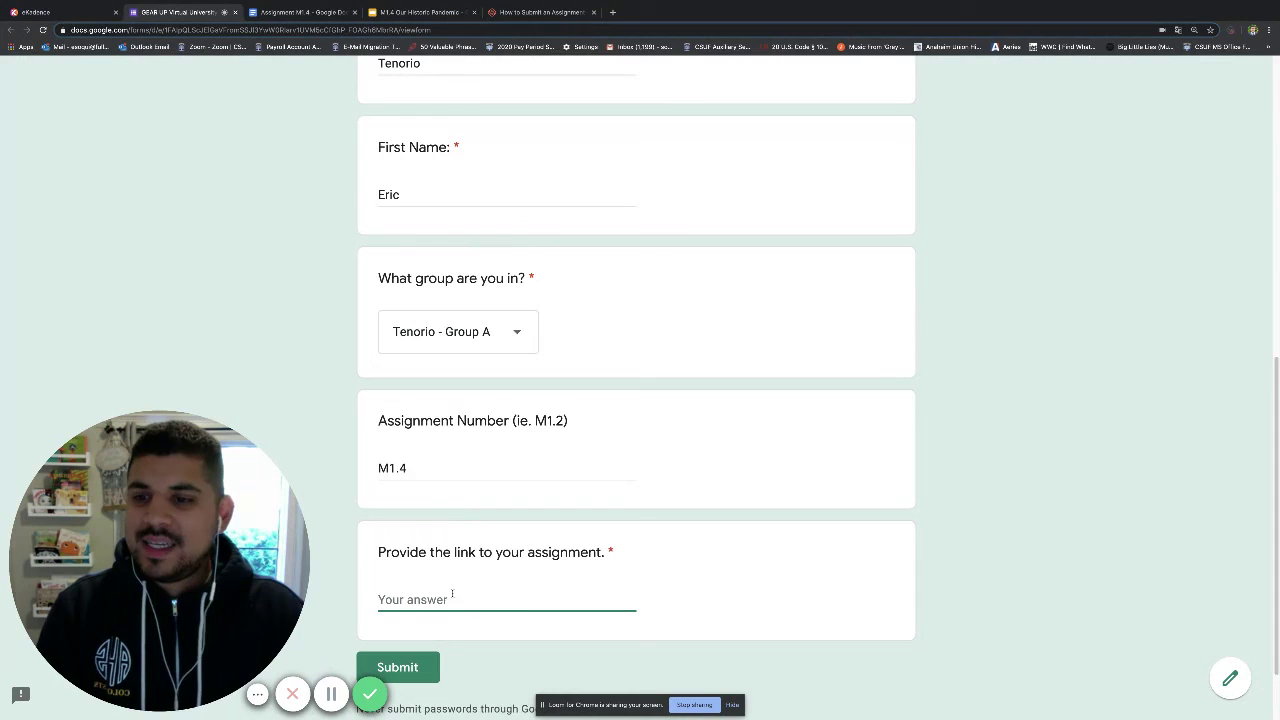
key(ctrl+v)
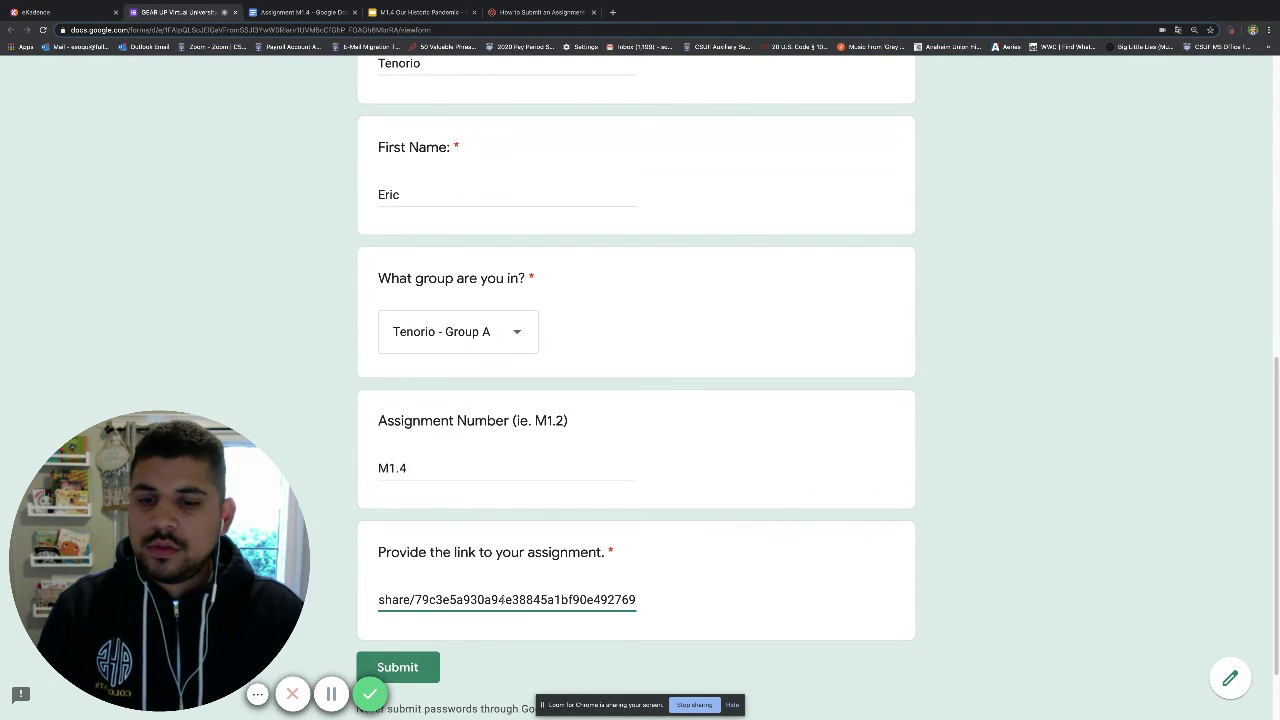
drag(631, 599, 300, 602)
click(447, 599)
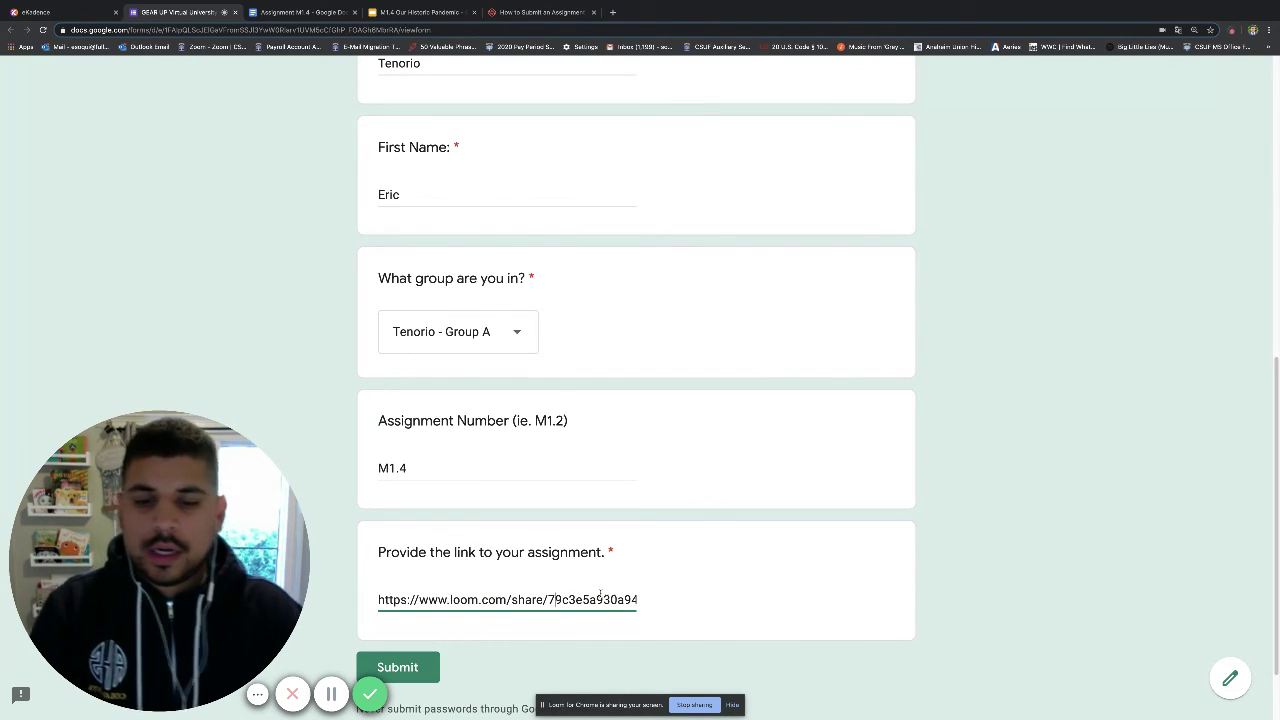
click(427, 670)
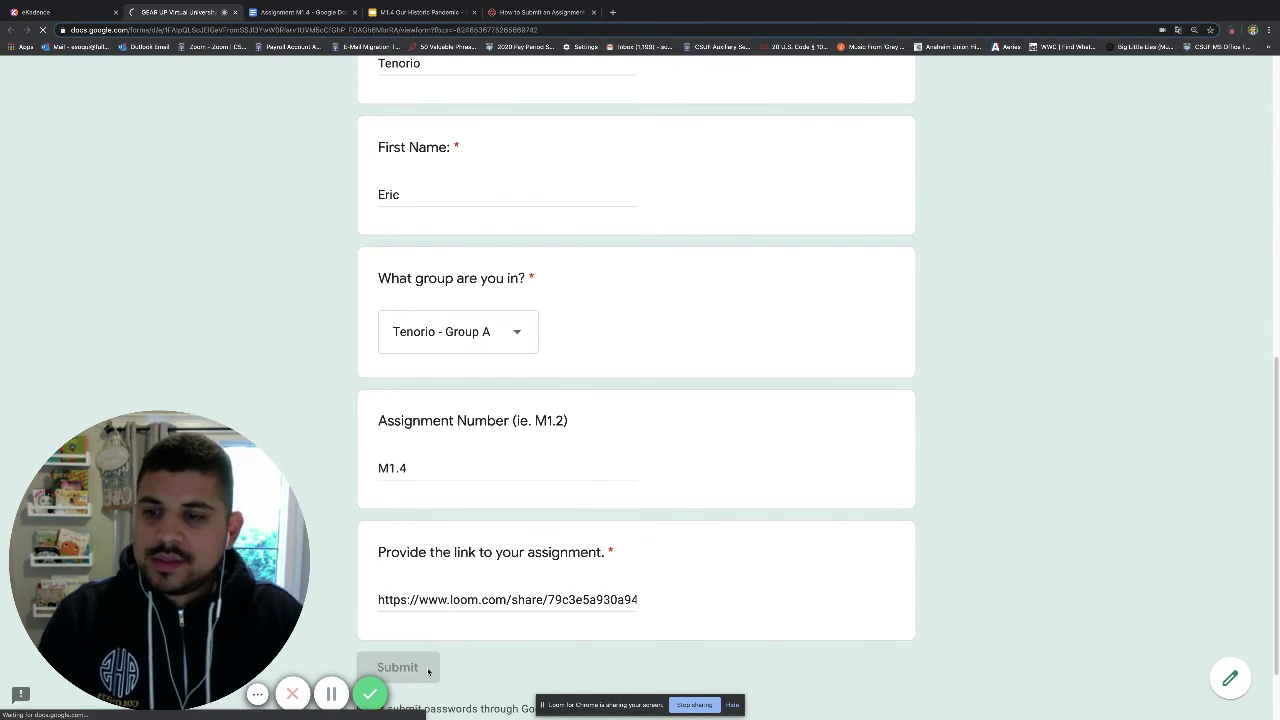